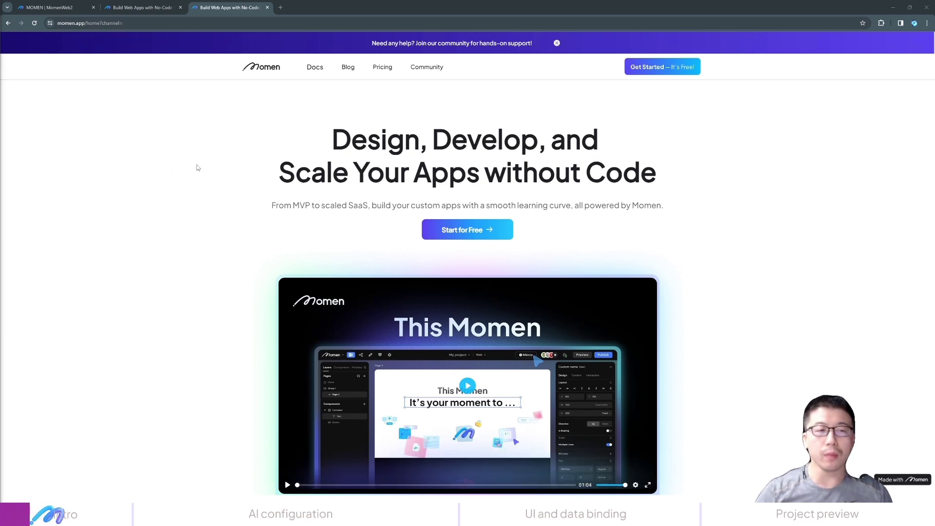
# Switch to the MomenWeb2 project's editor tab showing its Home page.
pyautogui.scroll(-1, 180, 172)
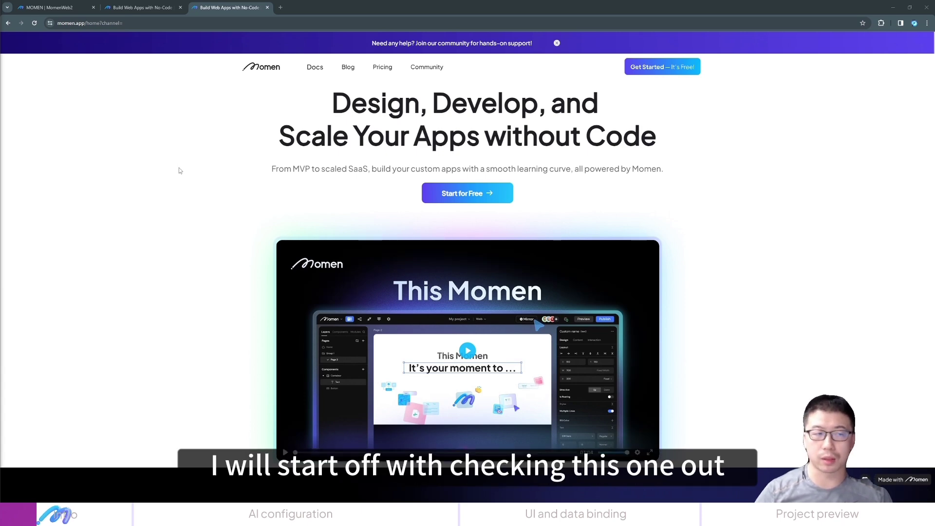
pyautogui.scroll(-3, 211, 185)
pyautogui.scroll(-7, 208, 188)
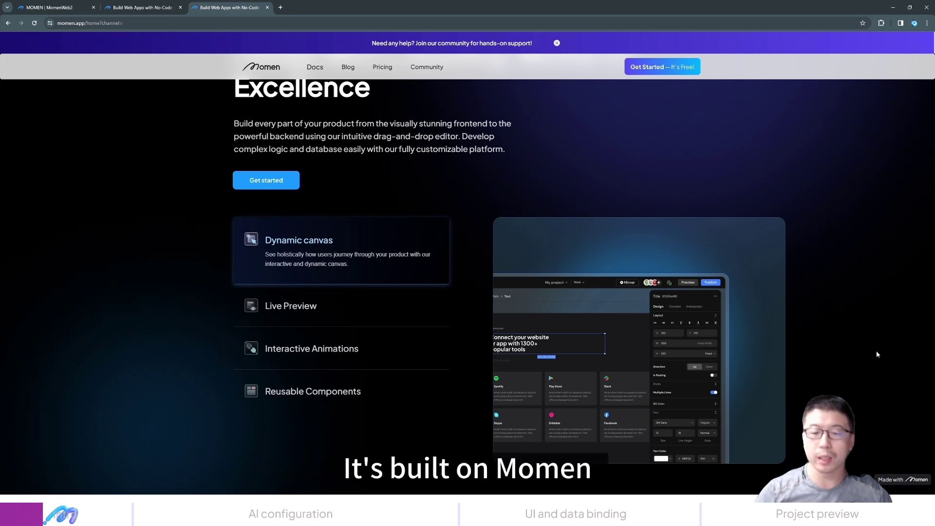
pyautogui.scroll(-4, 840, 302)
pyautogui.scroll(-5, 839, 302)
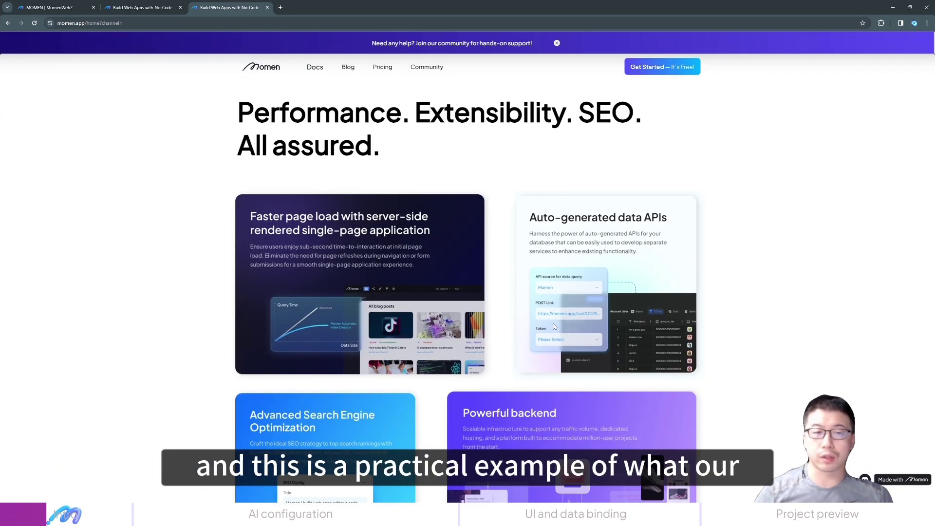
pyautogui.scroll(-2, 708, 295)
pyautogui.scroll(-2, 707, 295)
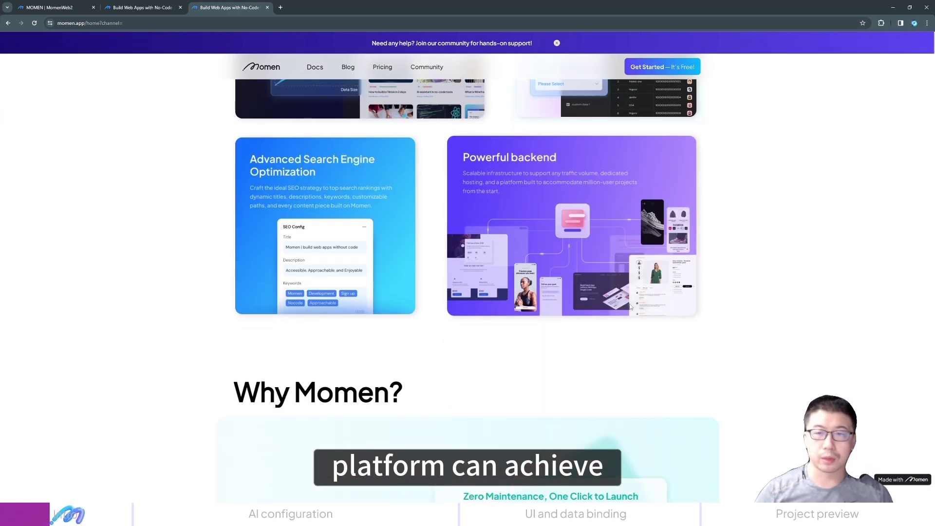
pyautogui.click(49, 7)
# Select the why momem Horizontal List to check its Content data source, then deselect it.
pyautogui.scroll(2, 215, 209)
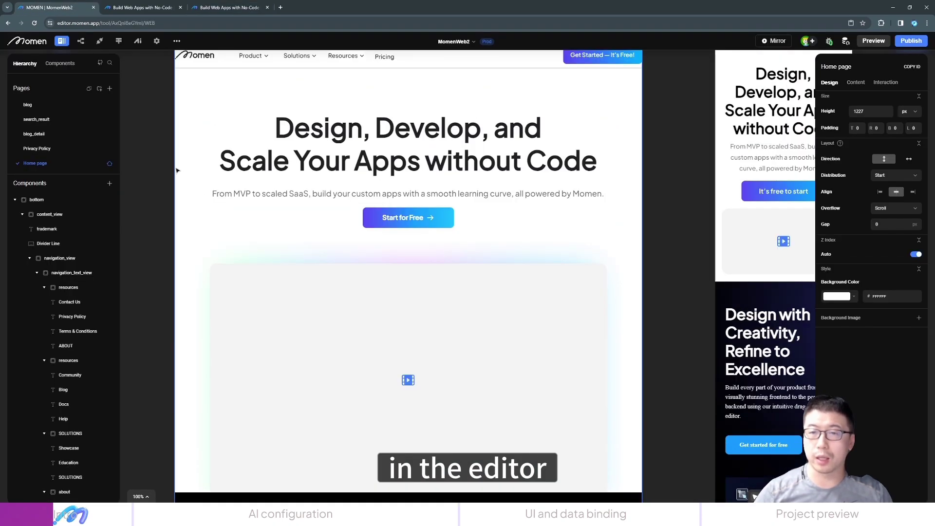
pyautogui.scroll(-10, 178, 251)
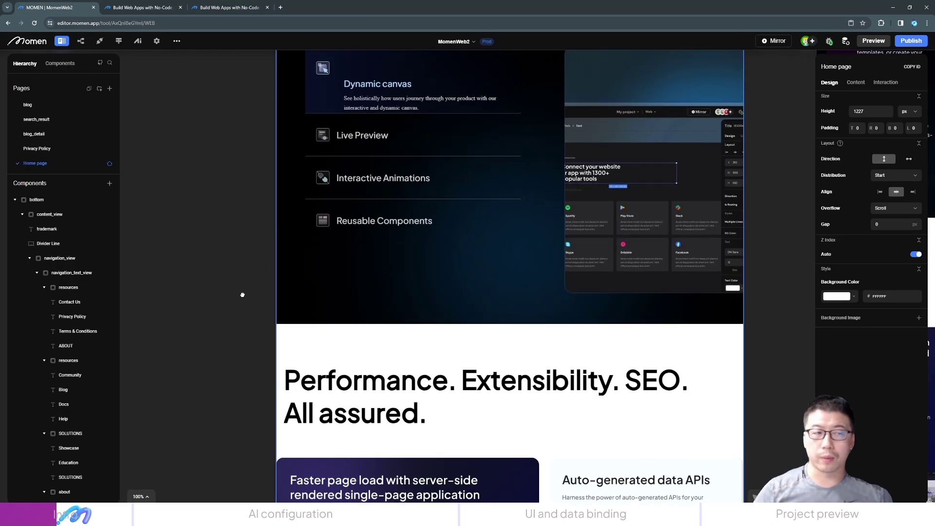
pyautogui.scroll(4, 169, 273)
pyautogui.scroll(-8, 185, 382)
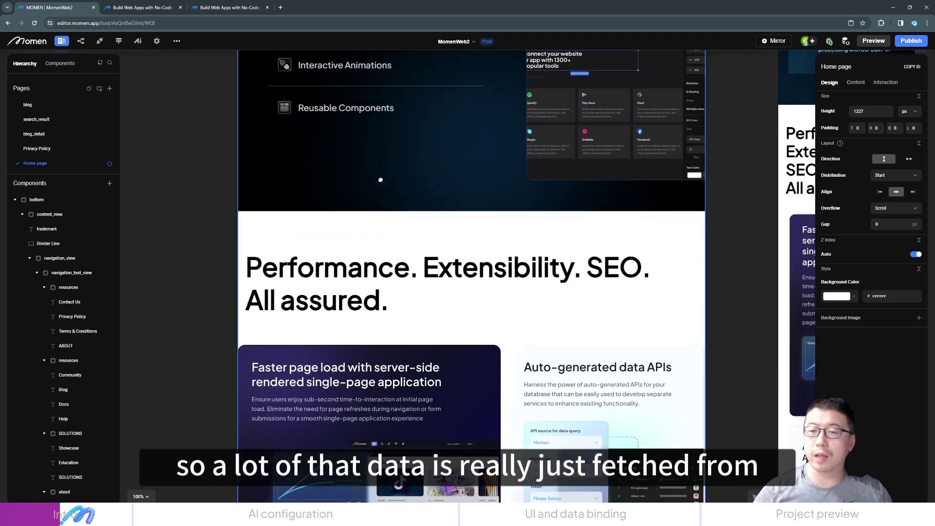
pyautogui.scroll(-8, 406, 155)
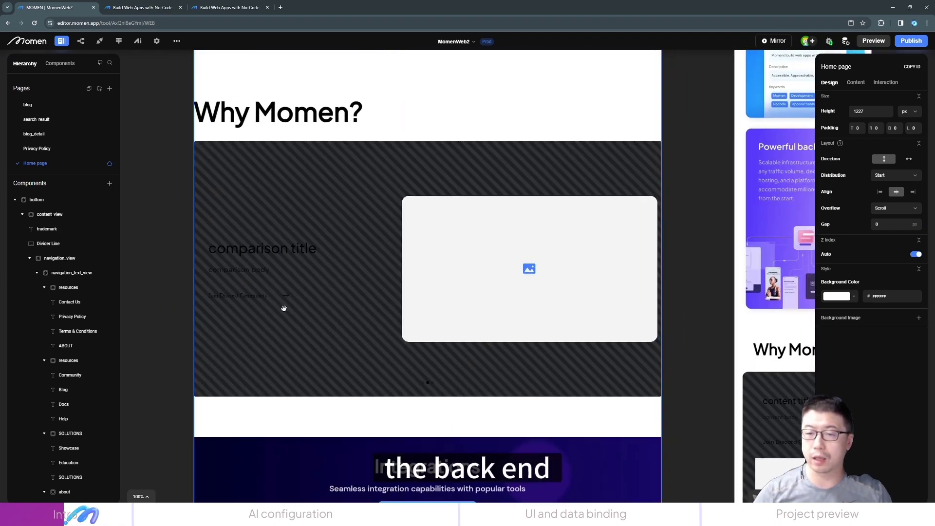
pyautogui.click(307, 292)
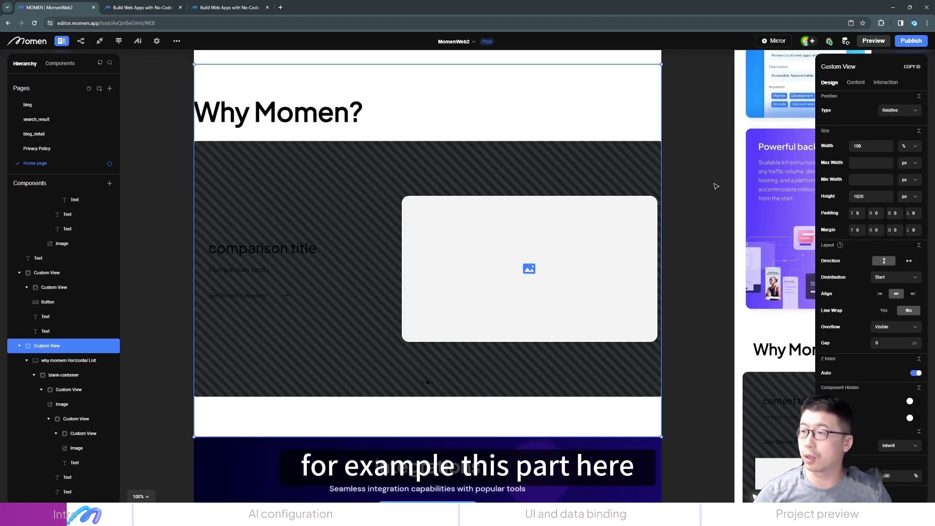
pyautogui.click(658, 184)
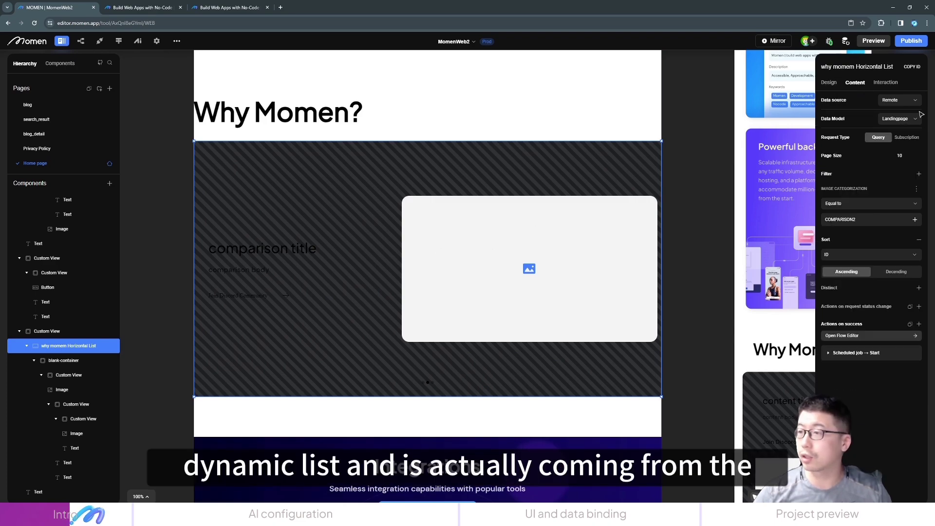
pyautogui.click(163, 302)
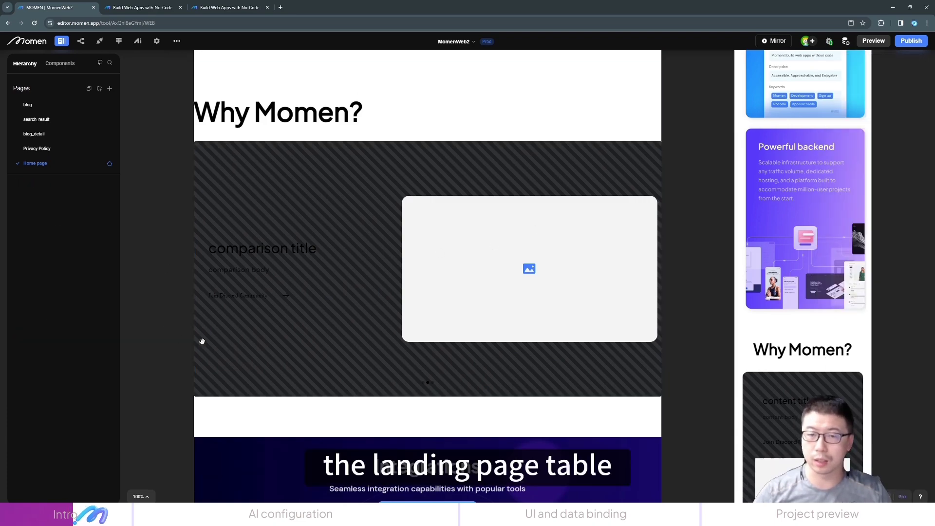
pyautogui.scroll(-3, 205, 341)
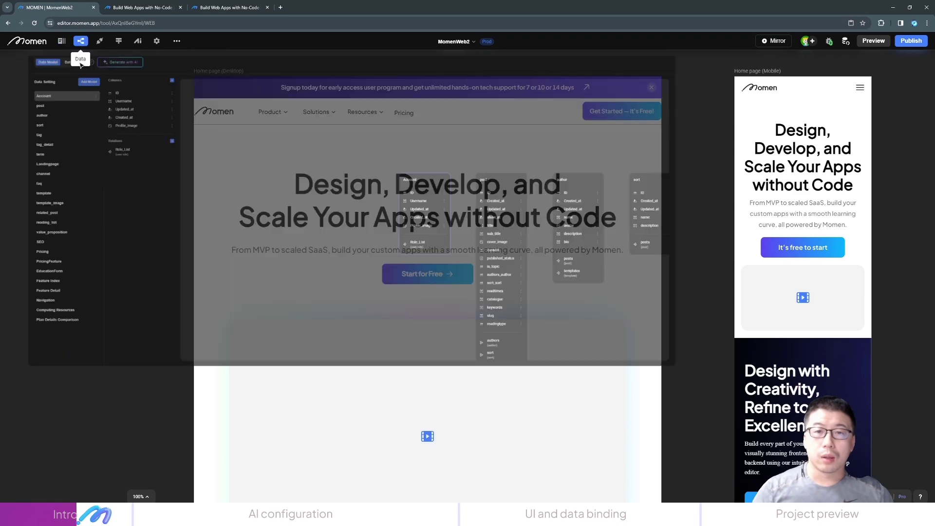
# Open the Database view and browse the SEO and Pricing tables, widening TypeDescription.
pyautogui.click(81, 40)
pyautogui.click(81, 76)
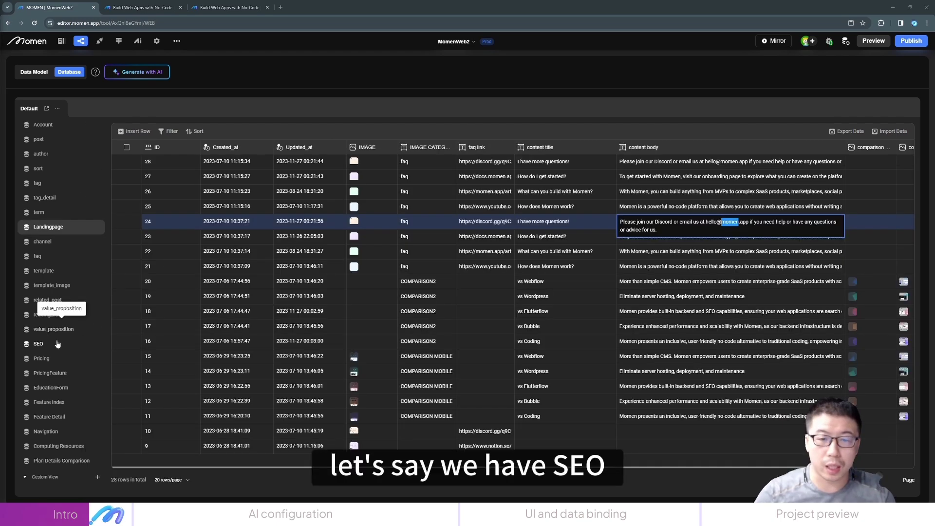
pyautogui.click(39, 344)
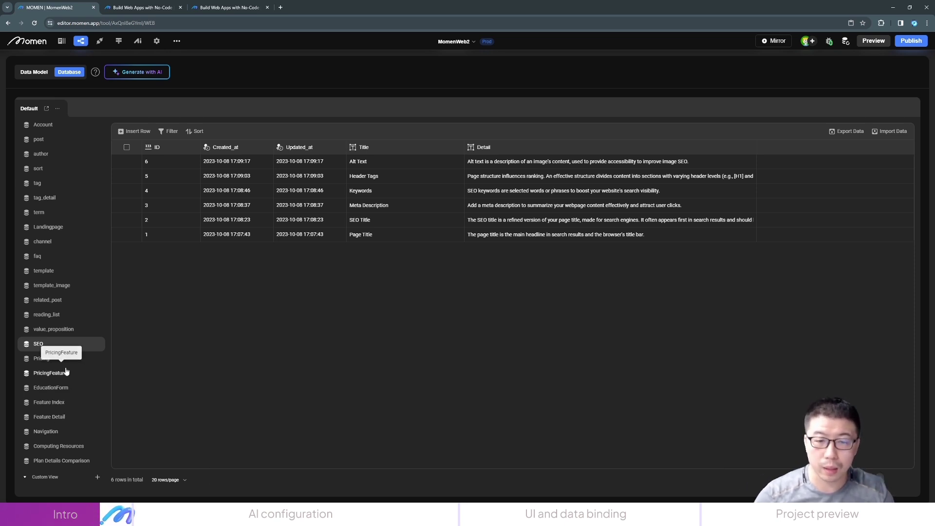
pyautogui.click(42, 358)
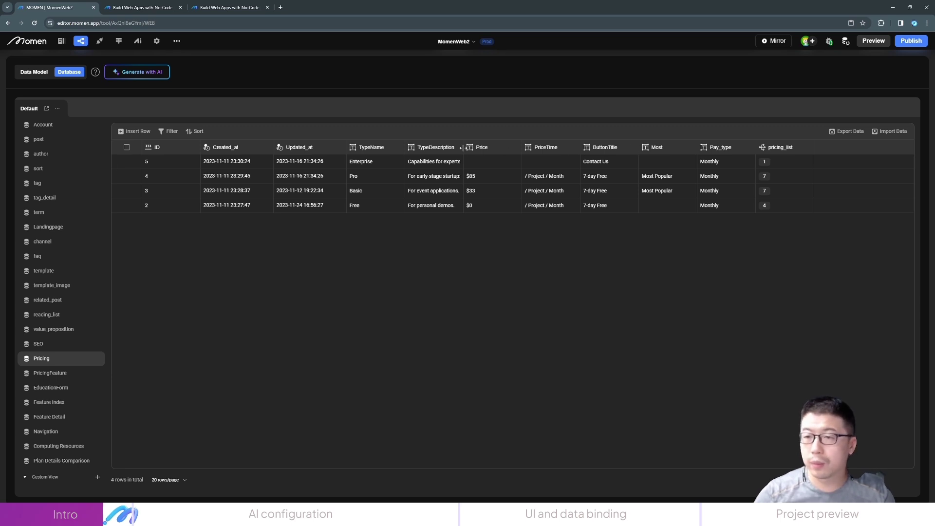
pyautogui.moveTo(462, 147); pyautogui.dragTo(602, 147)
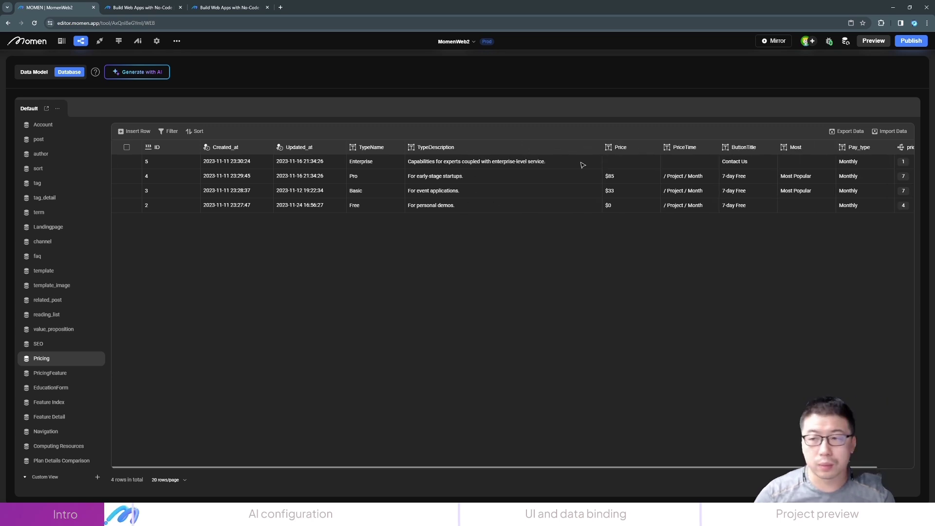
# Browse the PricingFeature and Feature Detail records, widening the detail and Content columns.
pyautogui.click(64, 373)
pyautogui.moveTo(460, 147); pyautogui.dragTo(686, 147)
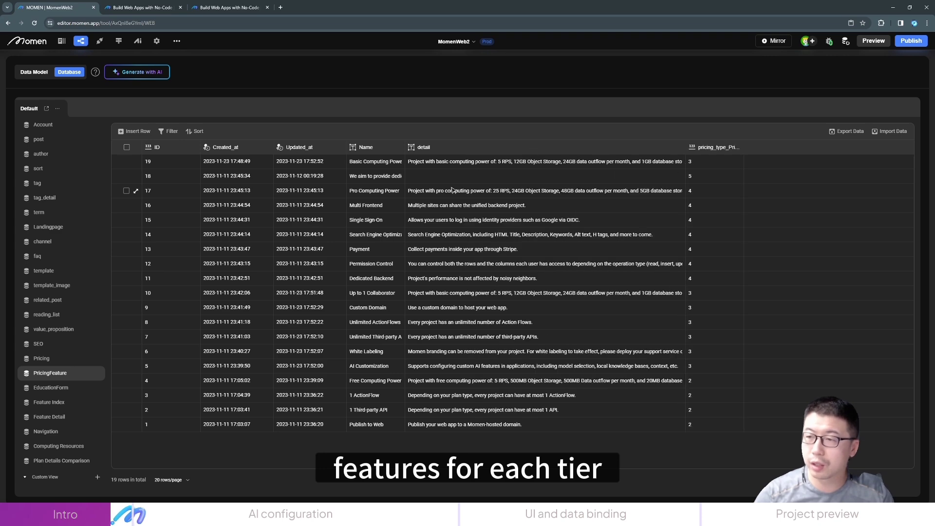
pyautogui.click(50, 417)
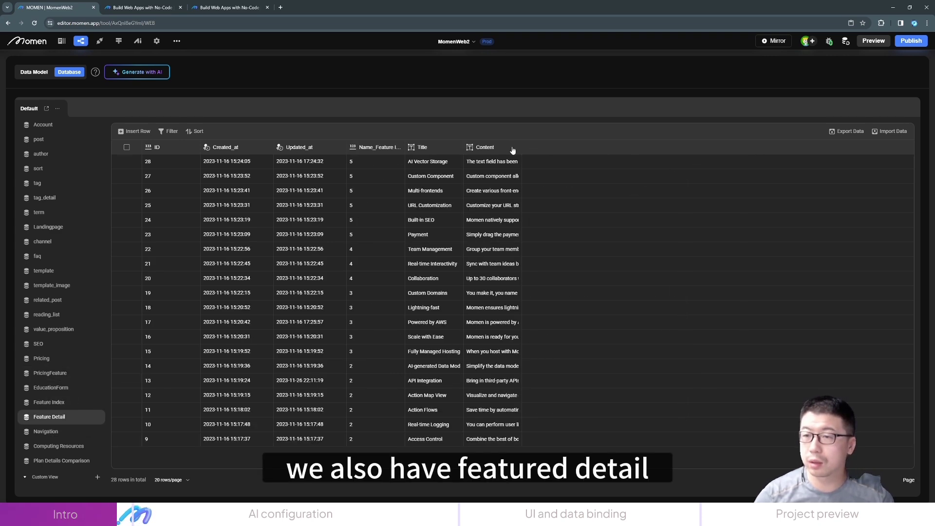
pyautogui.moveTo(520, 144); pyautogui.dragTo(755, 146)
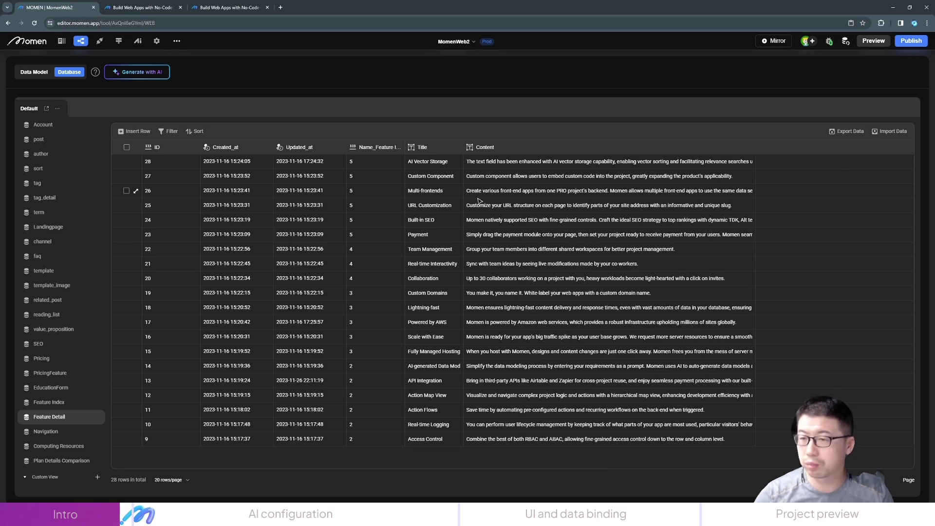
pyautogui.click(492, 161)
pyautogui.click(597, 337)
pyautogui.click(598, 321)
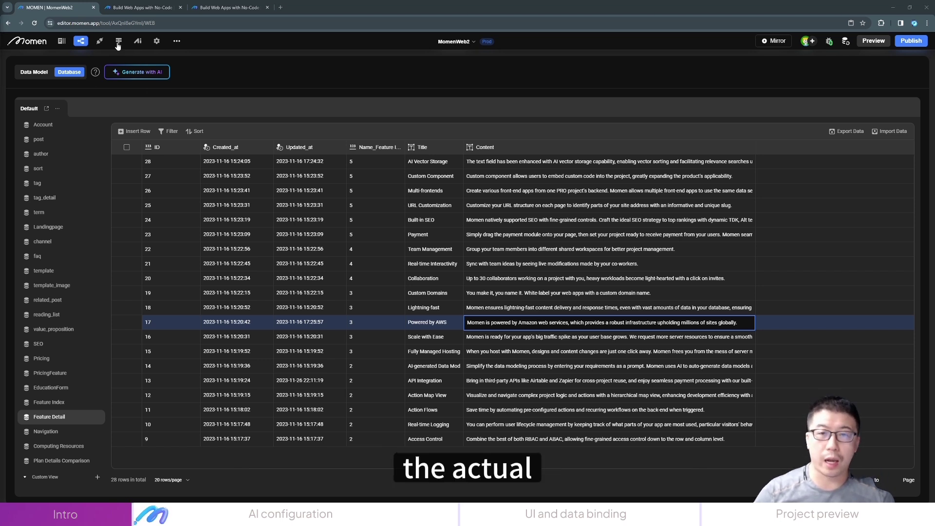
# Open the 'ask anything about momen' AI configuration and inspect its Text input anythingAboutMomen.
pyautogui.click(138, 41)
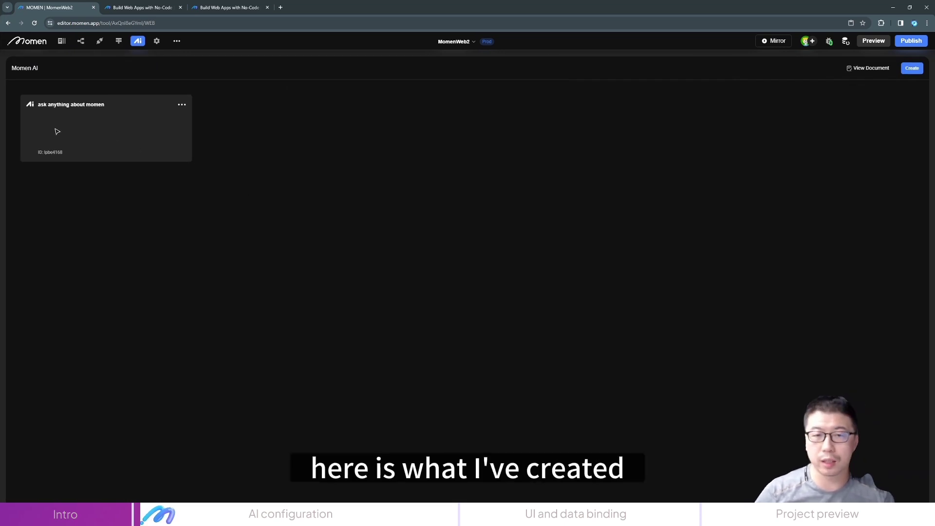
pyautogui.click(98, 129)
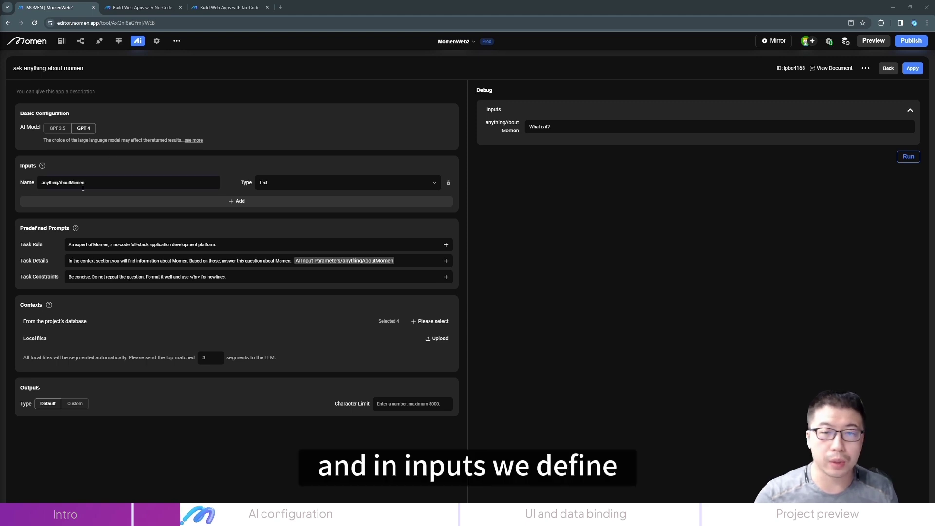
pyautogui.click(102, 185)
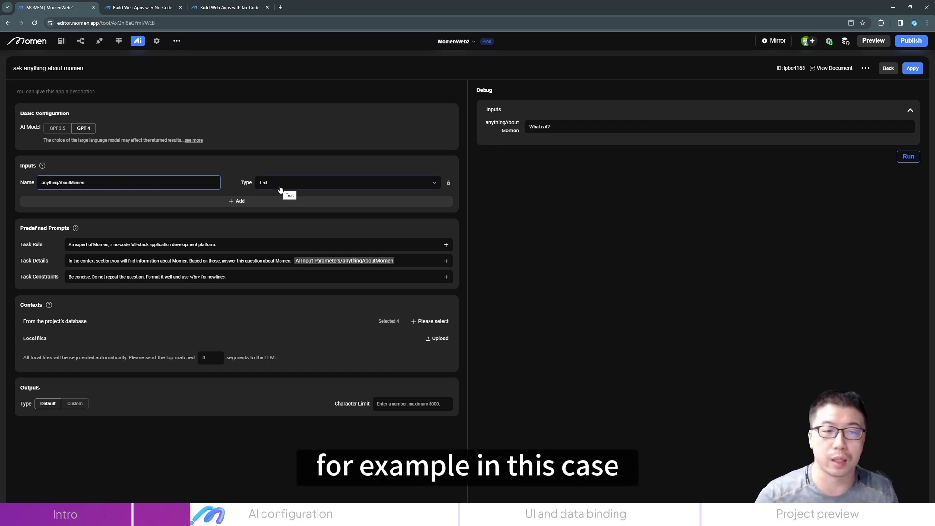
pyautogui.doubleClick(148, 189)
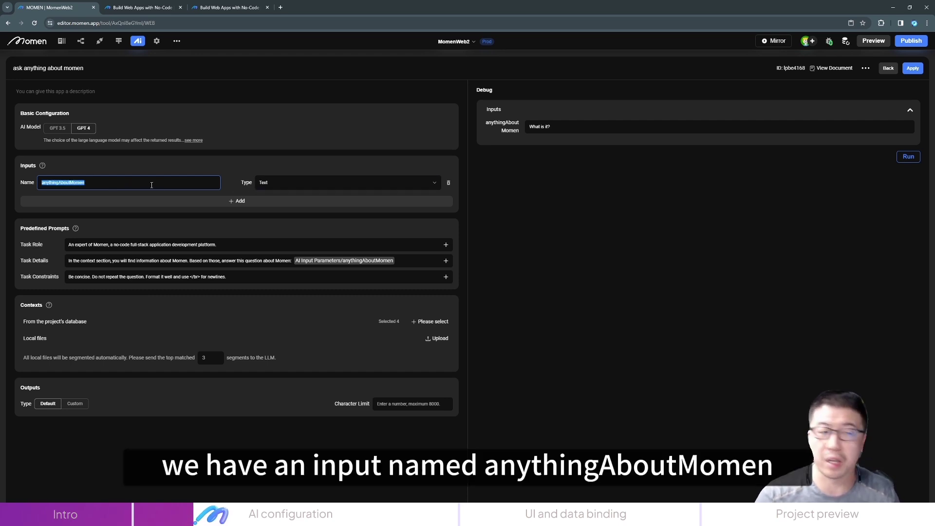
pyautogui.click(305, 184)
pyautogui.click(305, 183)
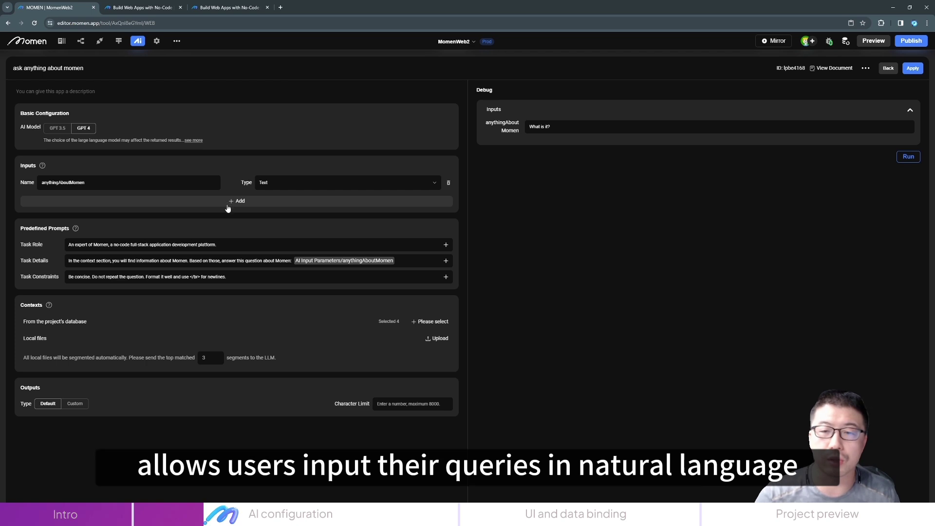
pyautogui.click(176, 187)
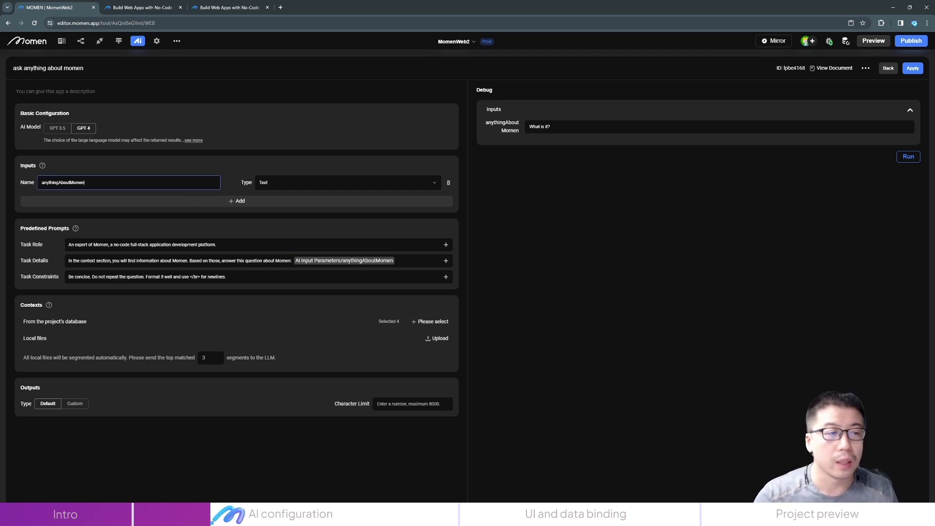
pyautogui.click(160, 246)
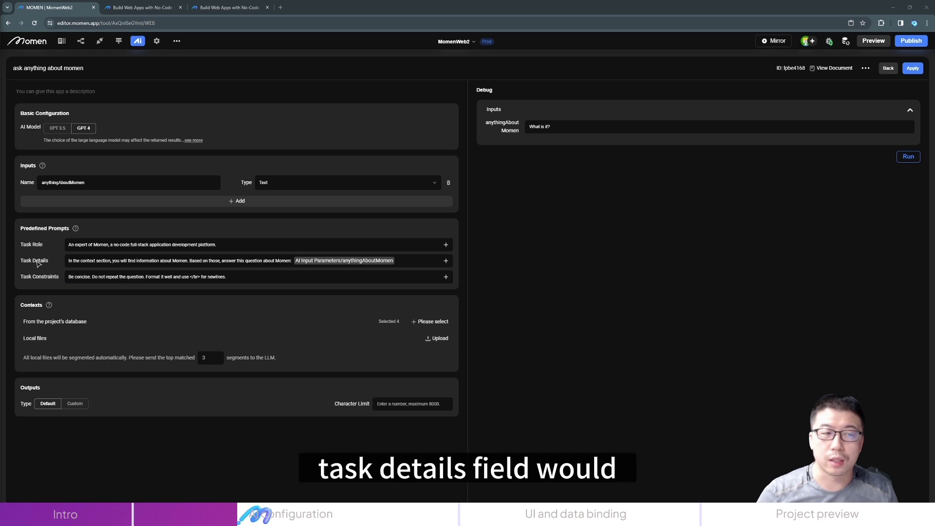
pyautogui.doubleClick(89, 261)
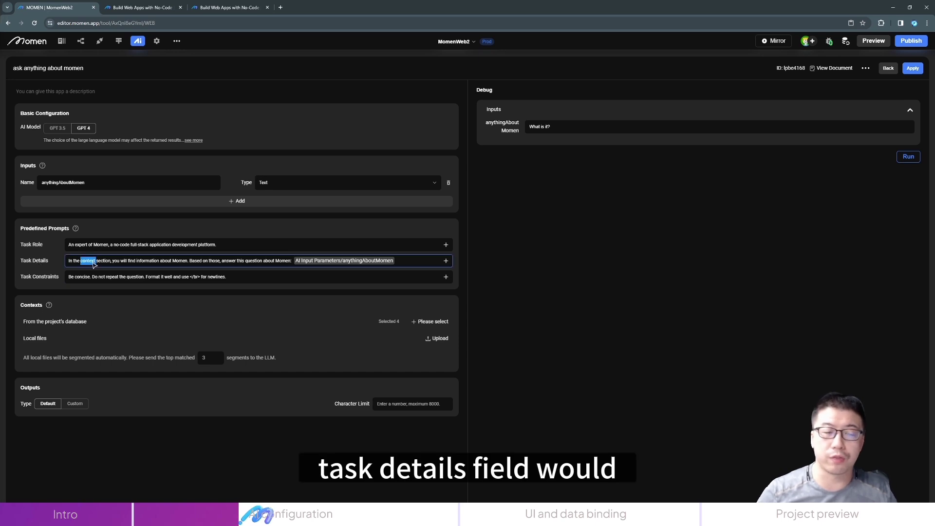
pyautogui.tripleClick(137, 263)
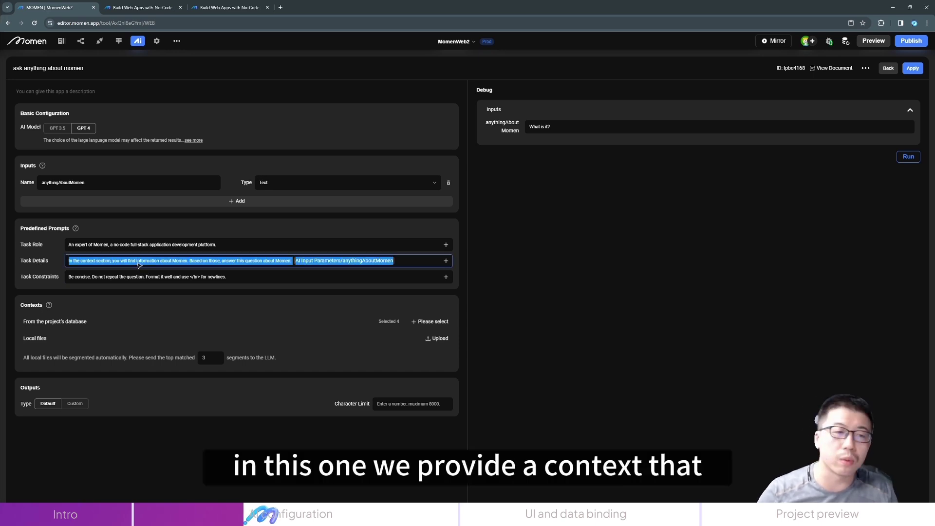
pyautogui.click(138, 264)
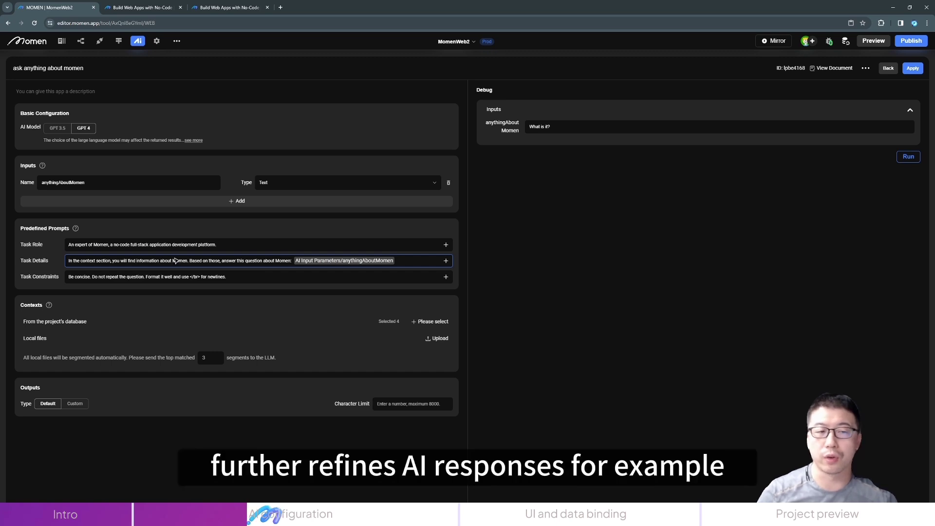
pyautogui.click(644, 302)
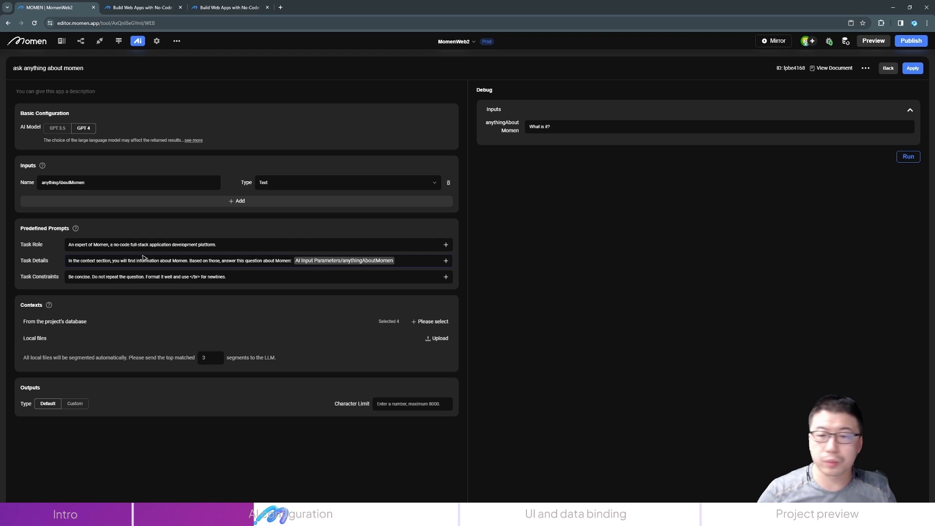
pyautogui.click(154, 265)
pyautogui.tripleClick(247, 263)
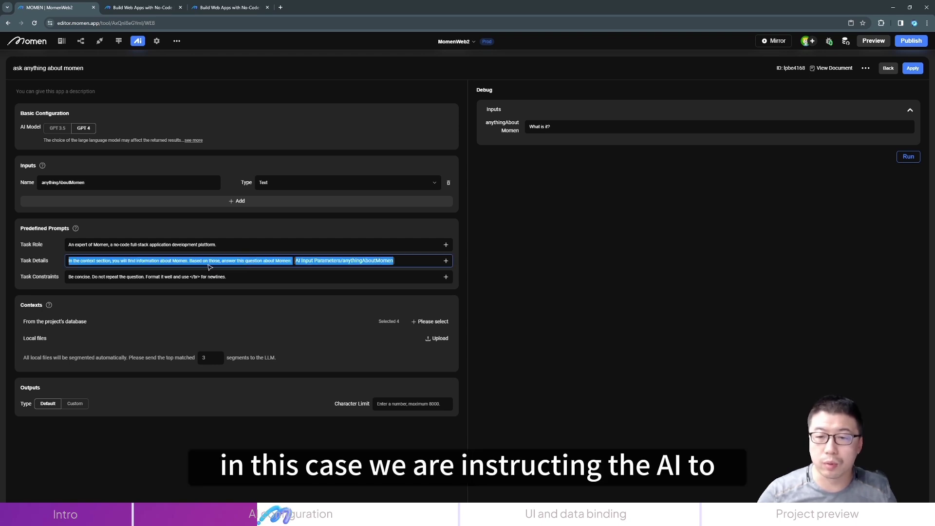
pyautogui.click(210, 264)
pyautogui.doubleClick(230, 262)
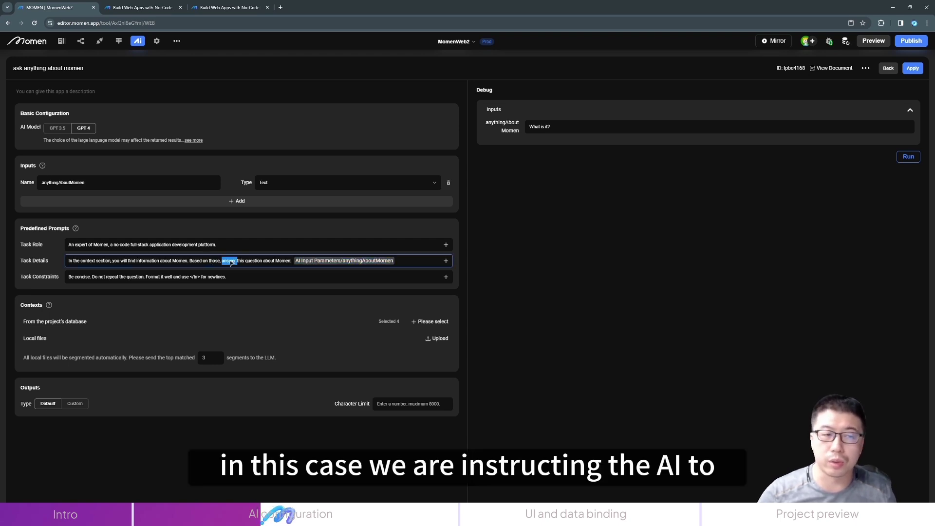
pyautogui.click(228, 262)
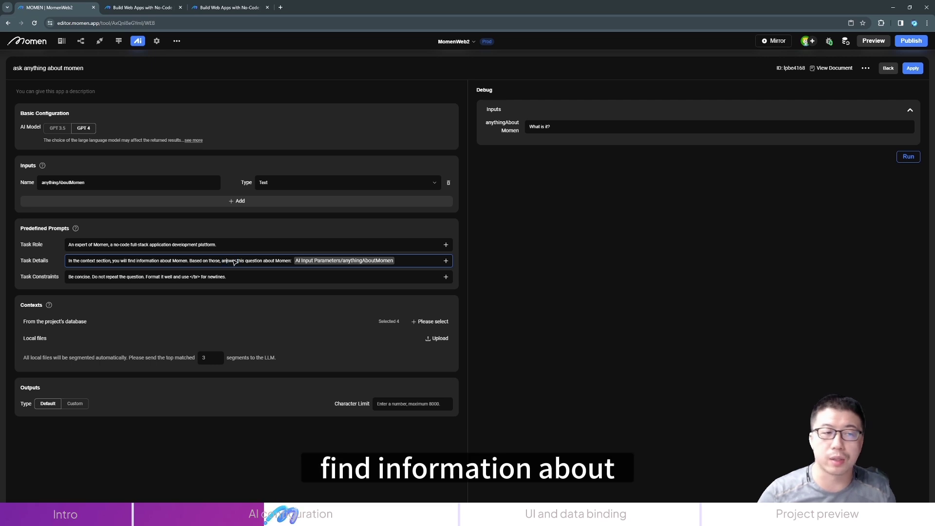
pyautogui.doubleClick(233, 261)
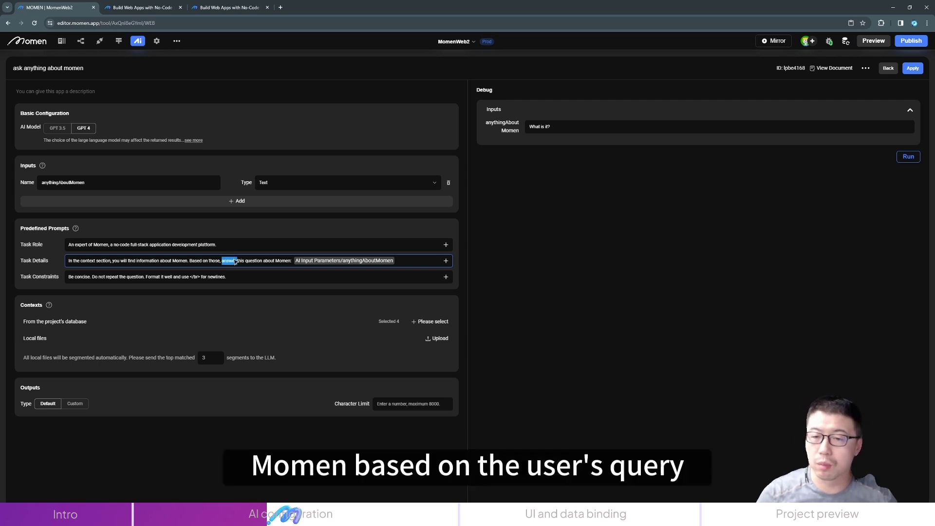
pyautogui.click(252, 261)
pyautogui.doubleClick(253, 261)
pyautogui.click(270, 261)
pyautogui.doubleClick(270, 261)
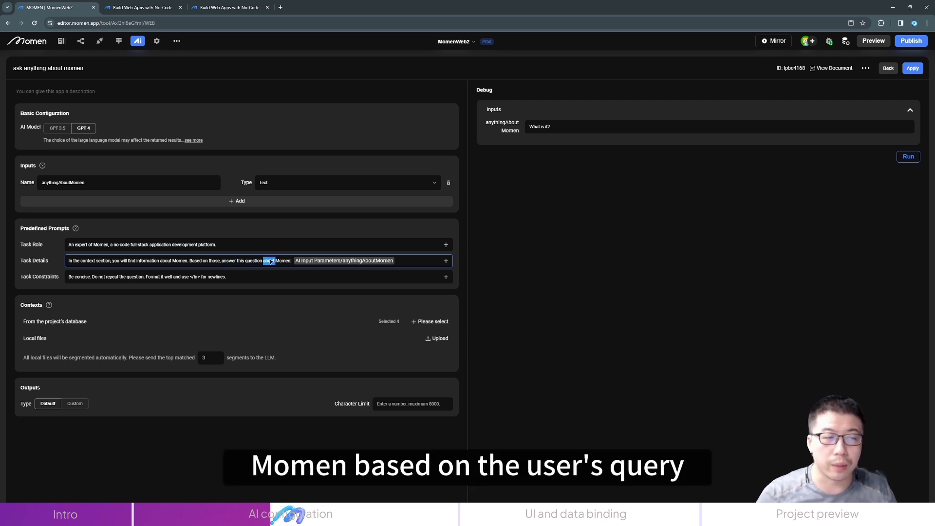
pyautogui.click(281, 264)
pyautogui.click(444, 262)
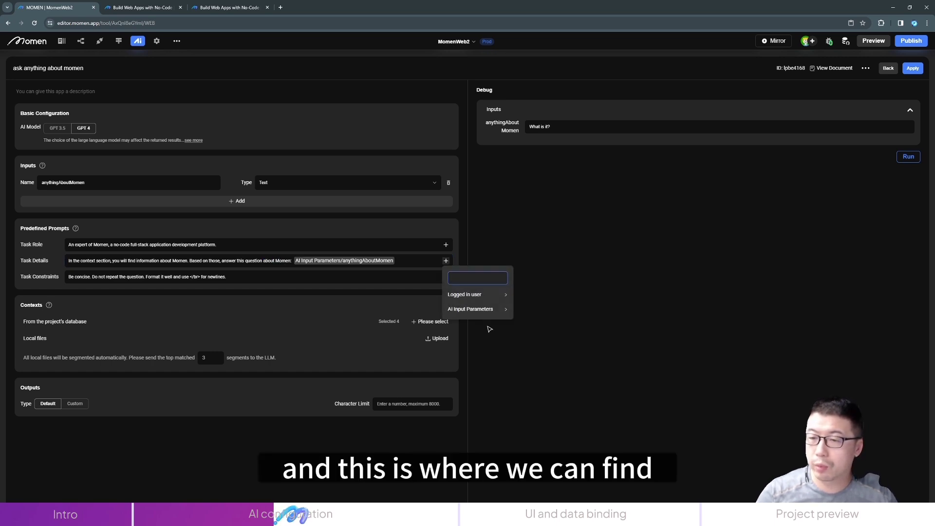
pyautogui.moveTo(487, 309)
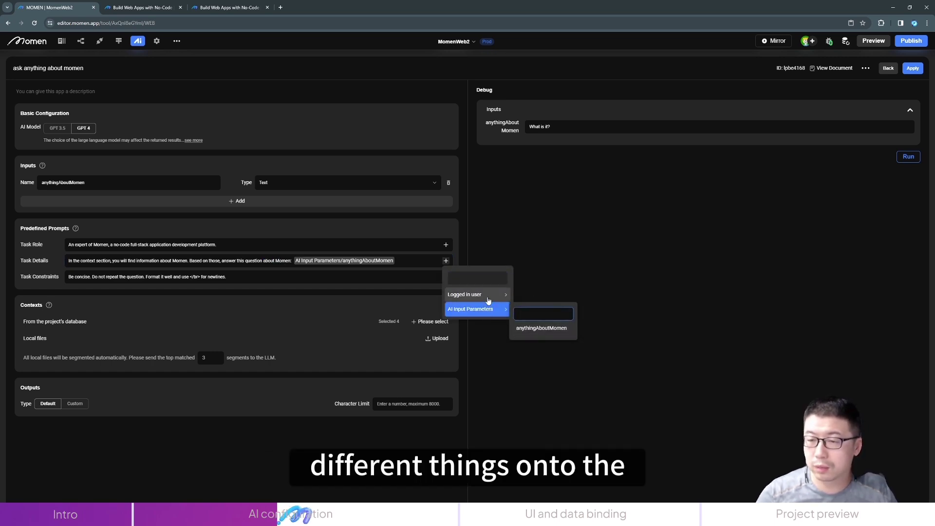
pyautogui.moveTo(475, 295)
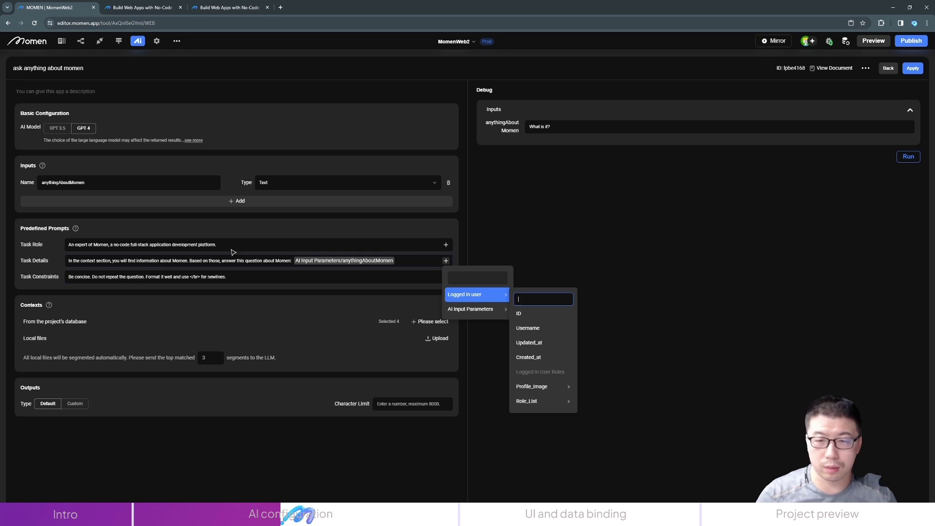
pyautogui.click(446, 245)
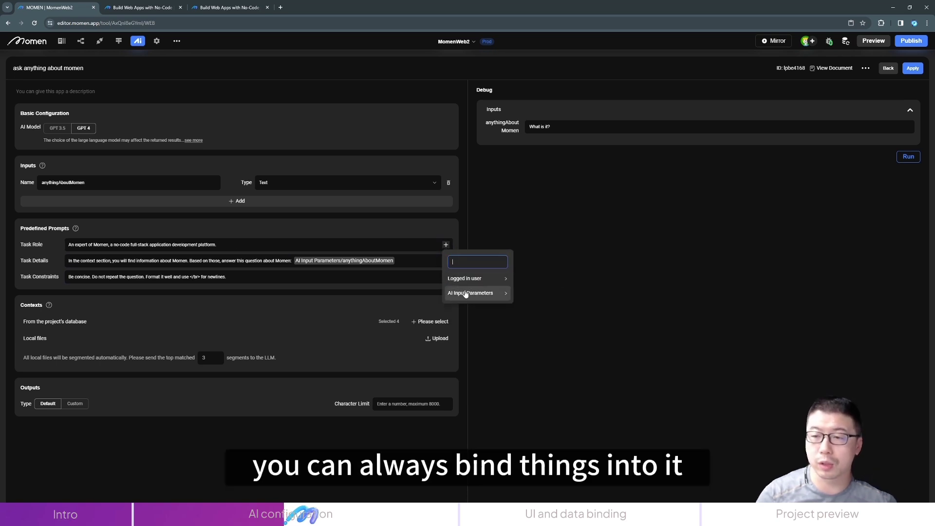
pyautogui.click(446, 261)
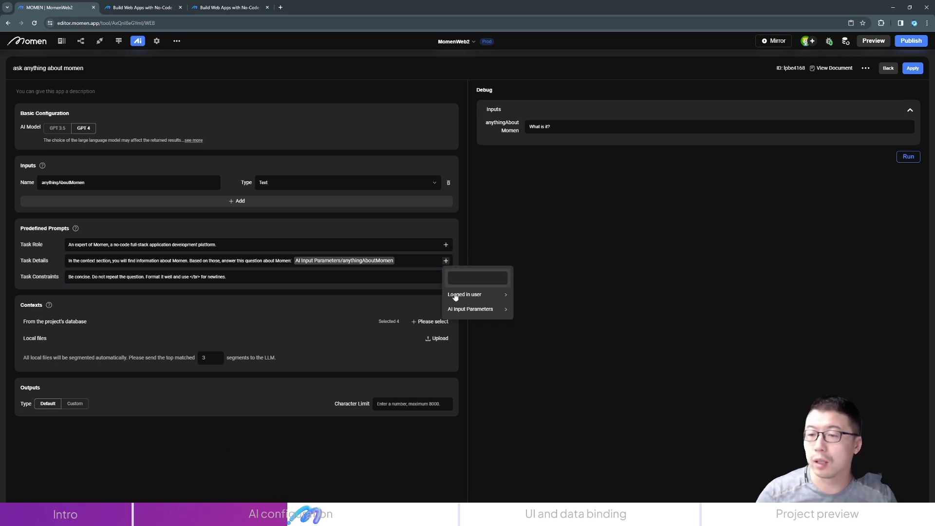
pyautogui.moveTo(490, 310)
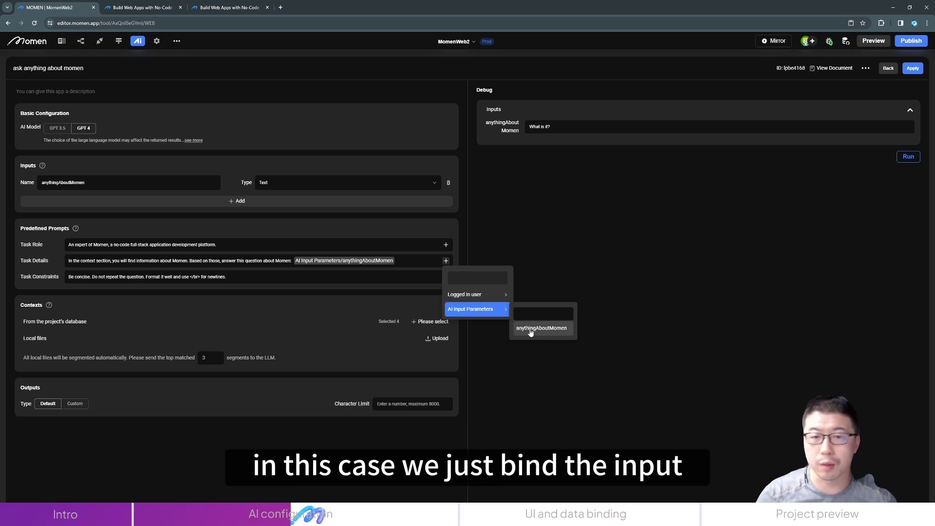
pyautogui.click(173, 276)
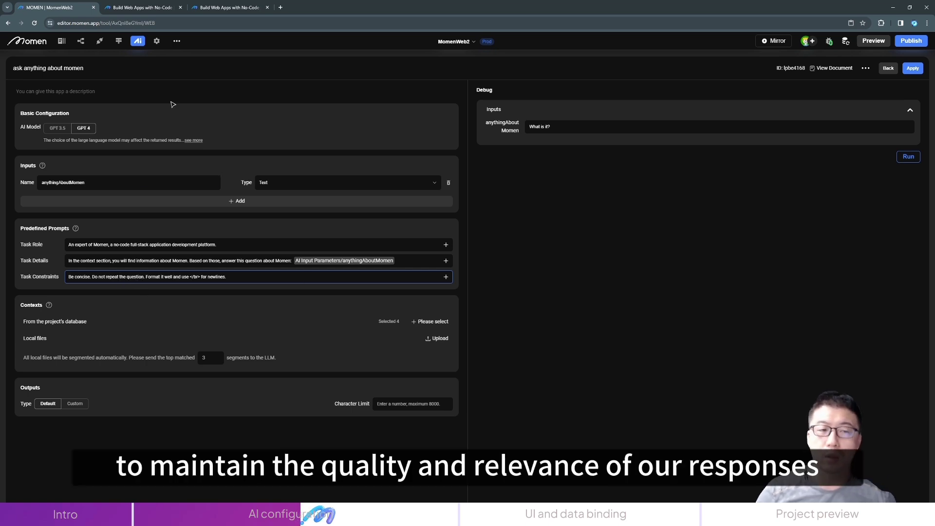
pyautogui.click(215, 269)
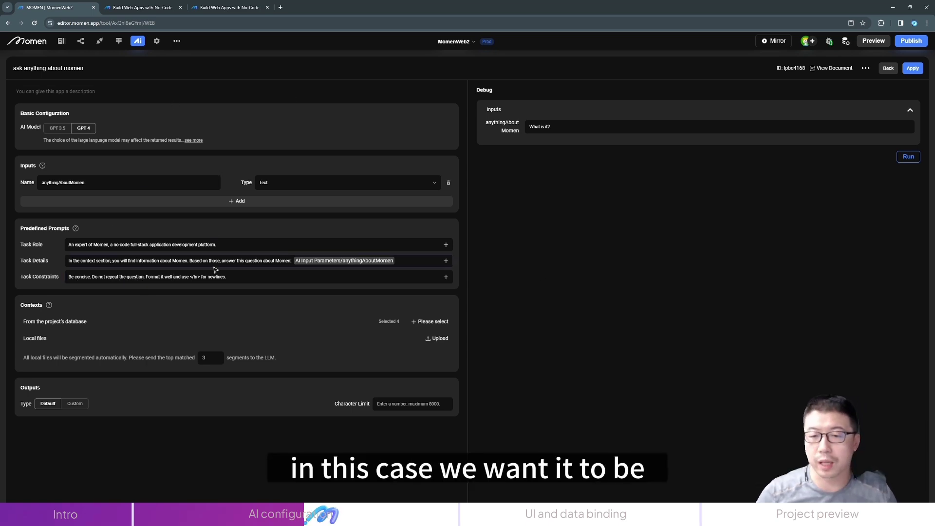
pyautogui.click(151, 279)
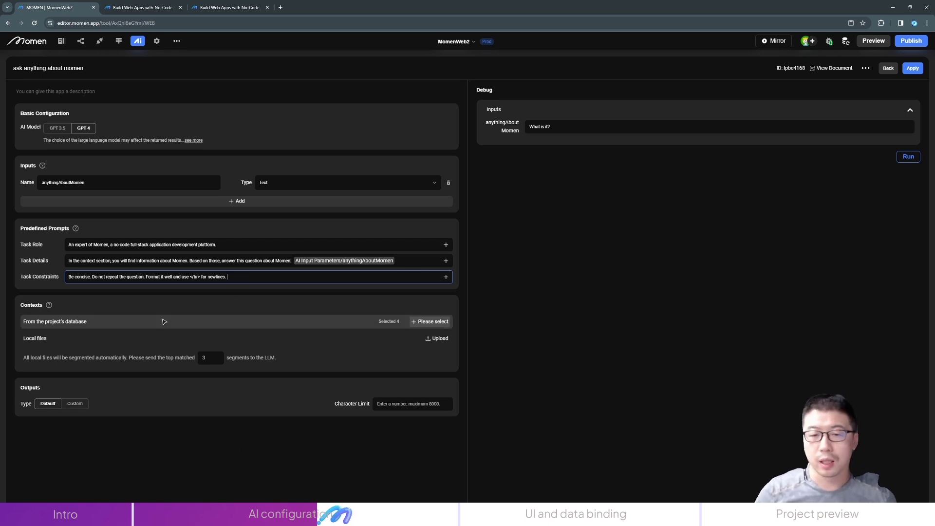
pyautogui.click(359, 325)
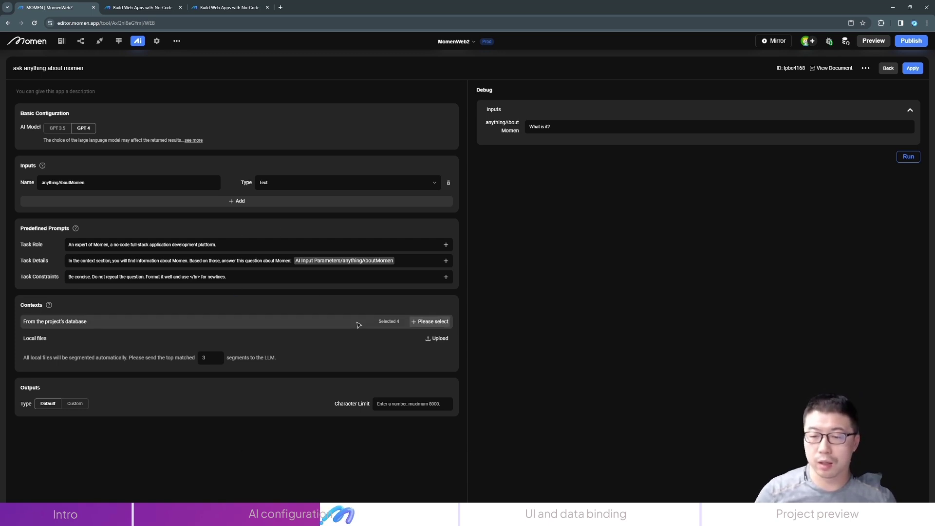
pyautogui.click(423, 324)
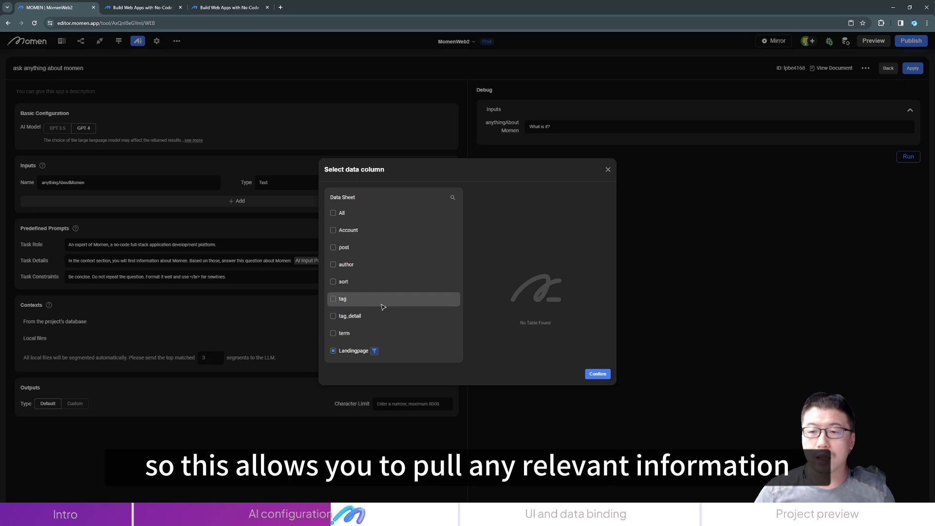
pyautogui.scroll(-1, 355, 330)
pyautogui.click(353, 316)
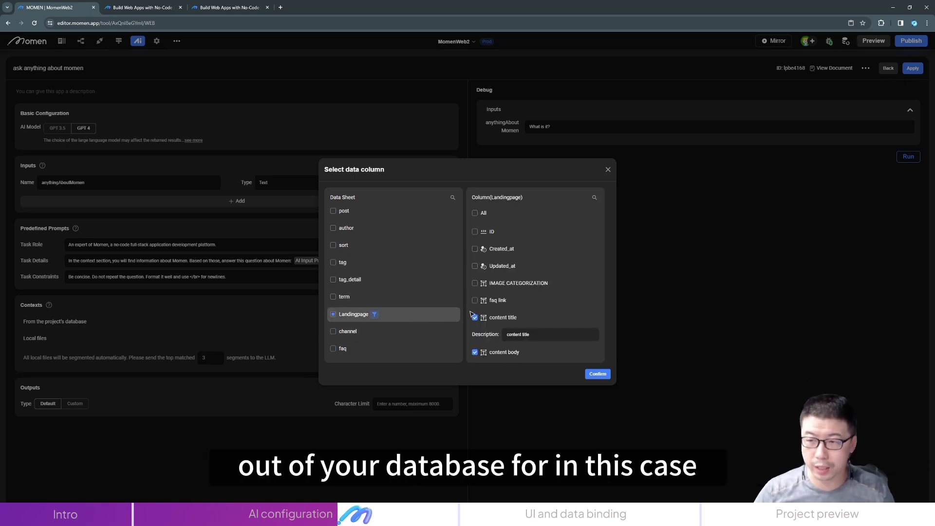
pyautogui.scroll(-1, 506, 317)
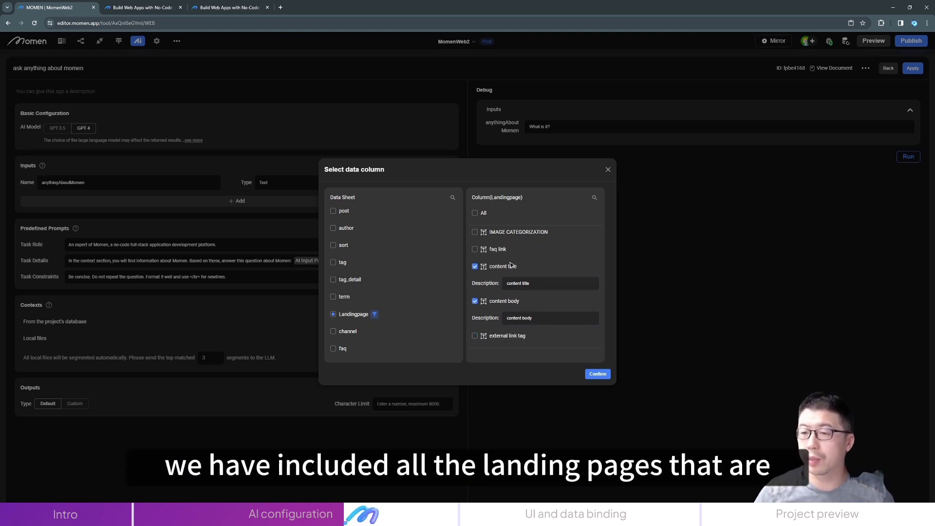
pyautogui.scroll(1, 511, 265)
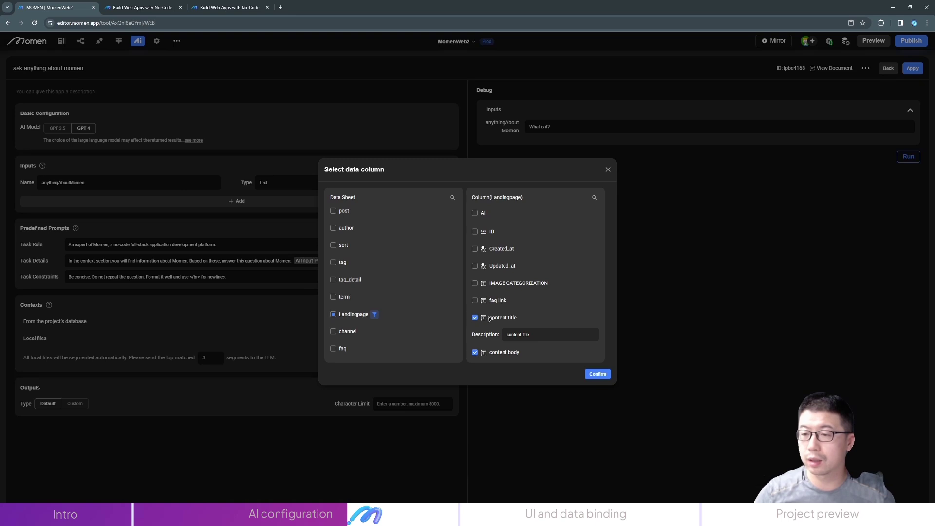
pyautogui.click(374, 314)
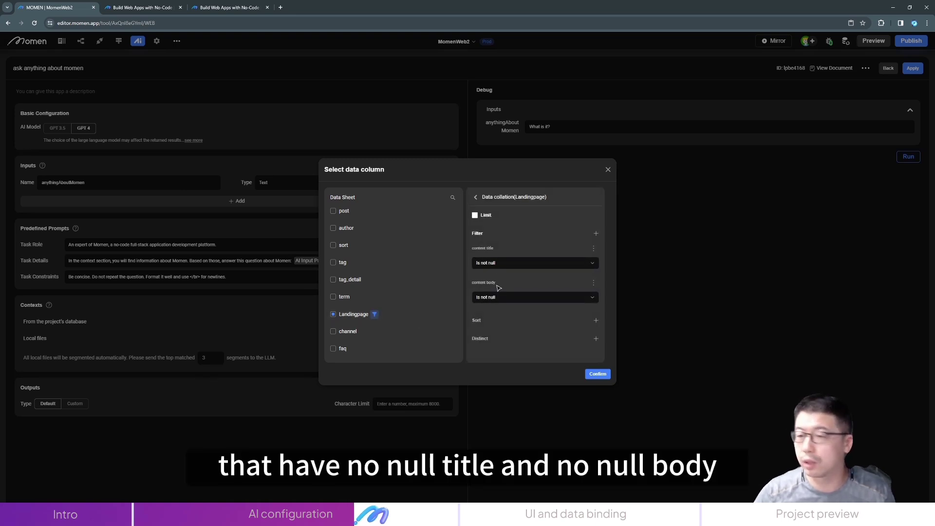
pyautogui.click(390, 314)
pyautogui.scroll(-1, 505, 304)
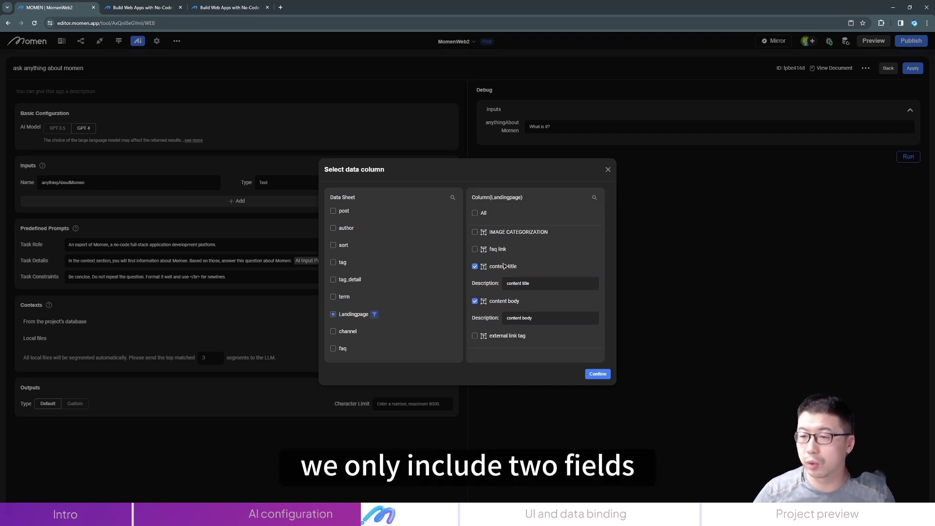
pyautogui.scroll(1, 509, 272)
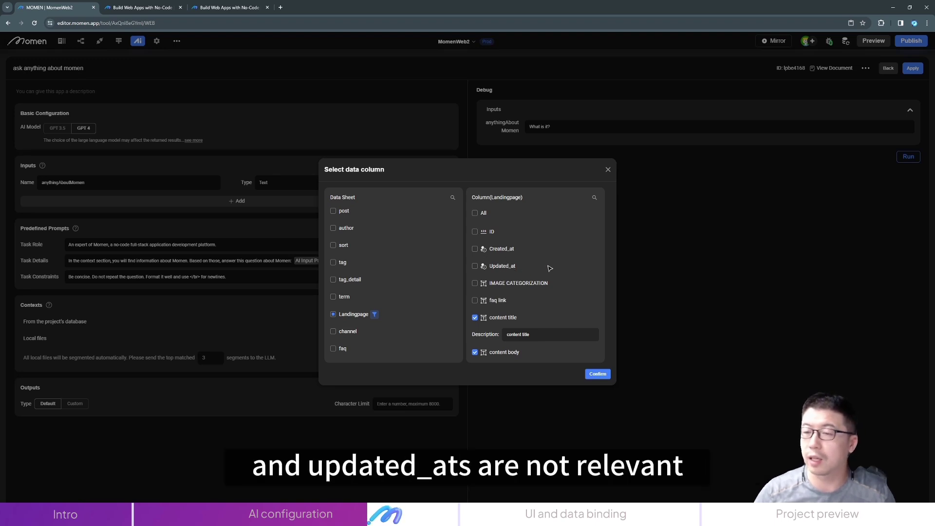
pyautogui.scroll(-1, 548, 270)
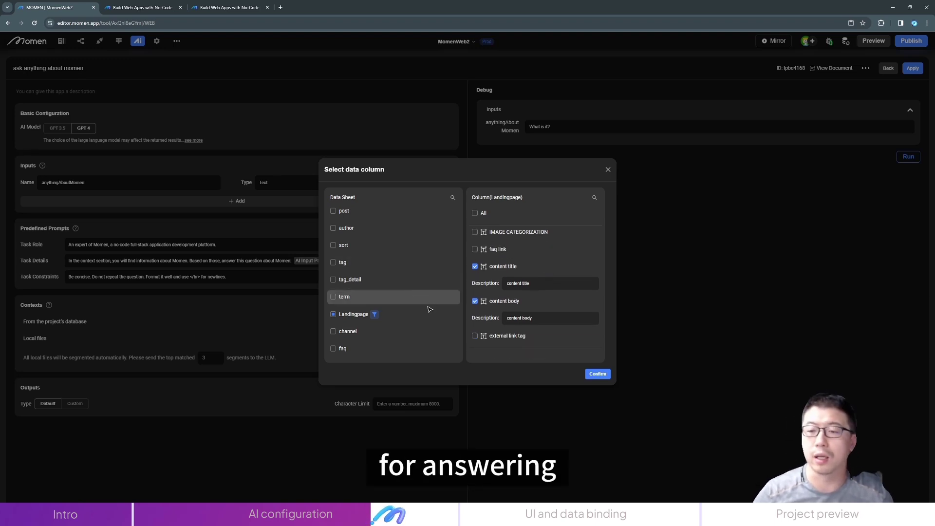
pyautogui.scroll(-3, 429, 310)
pyautogui.click(412, 342)
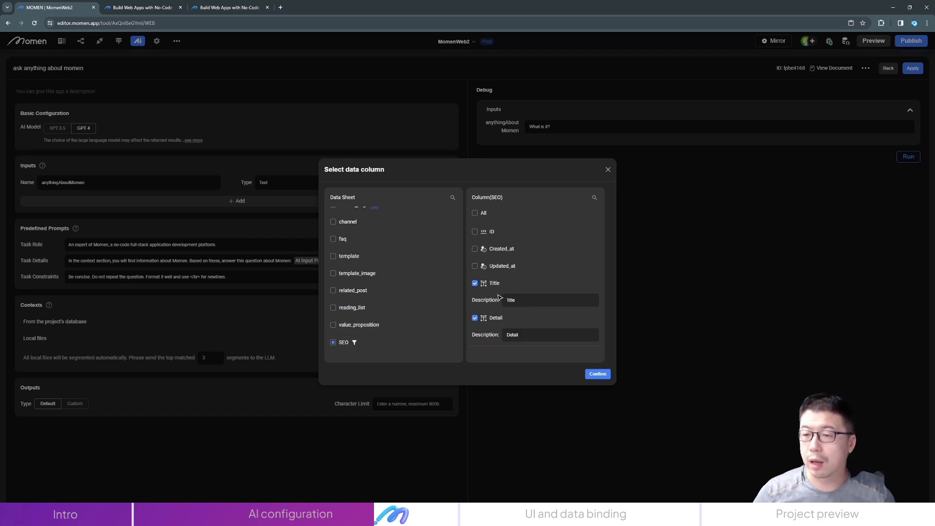
pyautogui.scroll(-3, 420, 273)
pyautogui.click(418, 250)
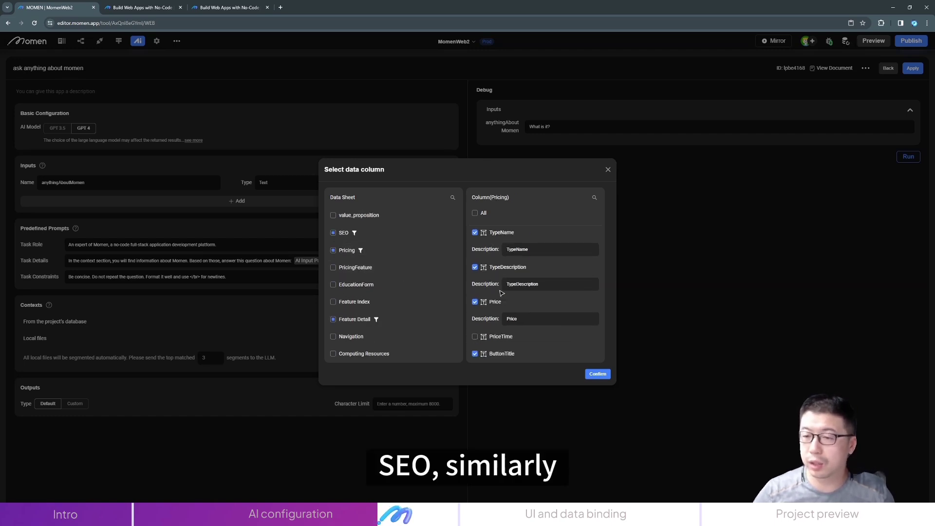
pyautogui.scroll(-5, 502, 293)
pyautogui.click(355, 319)
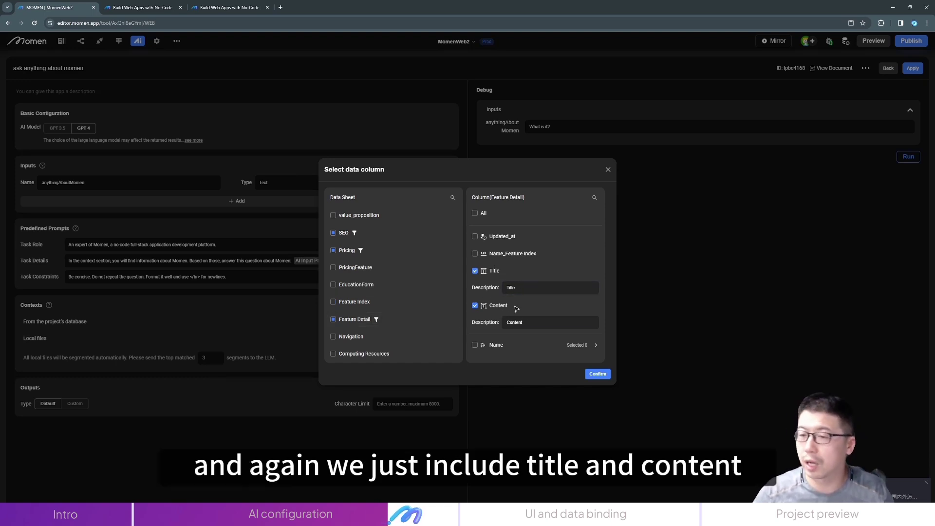
pyautogui.click(608, 170)
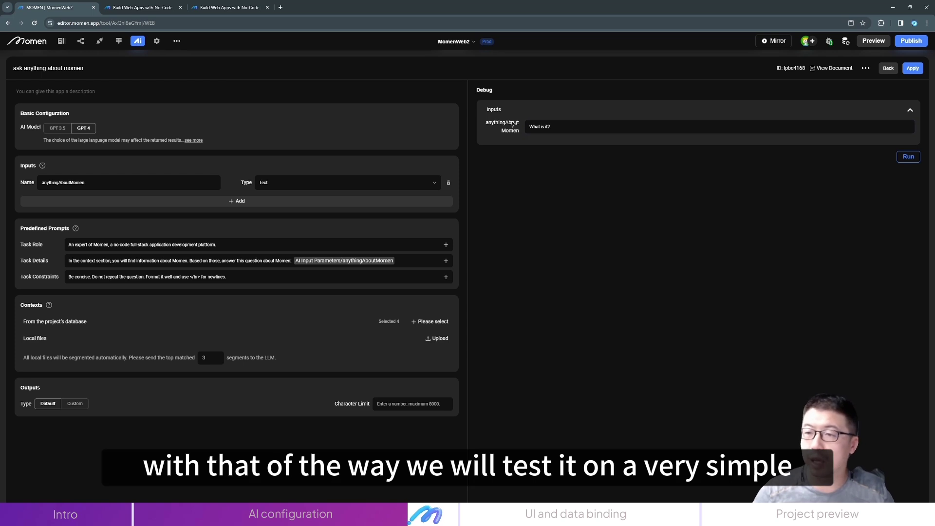
# Debug-run the AI with 'What is it?' as anythingAboutMomen to get Momen's description.
pyautogui.click(550, 126)
pyautogui.tripleClick(549, 126)
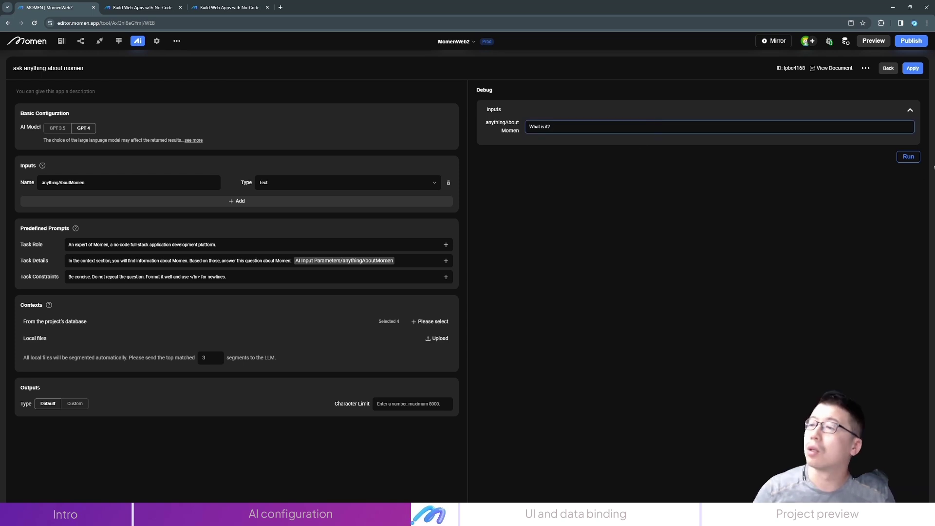
pyautogui.click(909, 157)
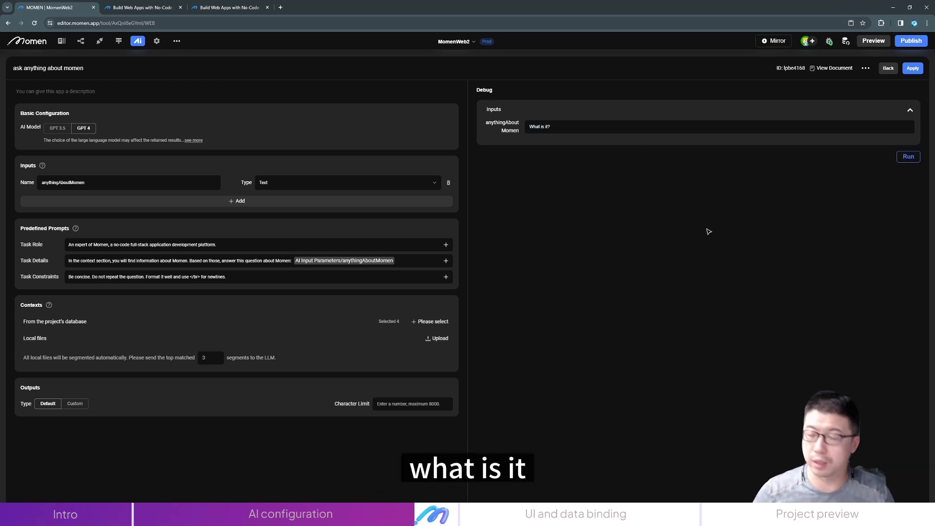
pyautogui.click(549, 126)
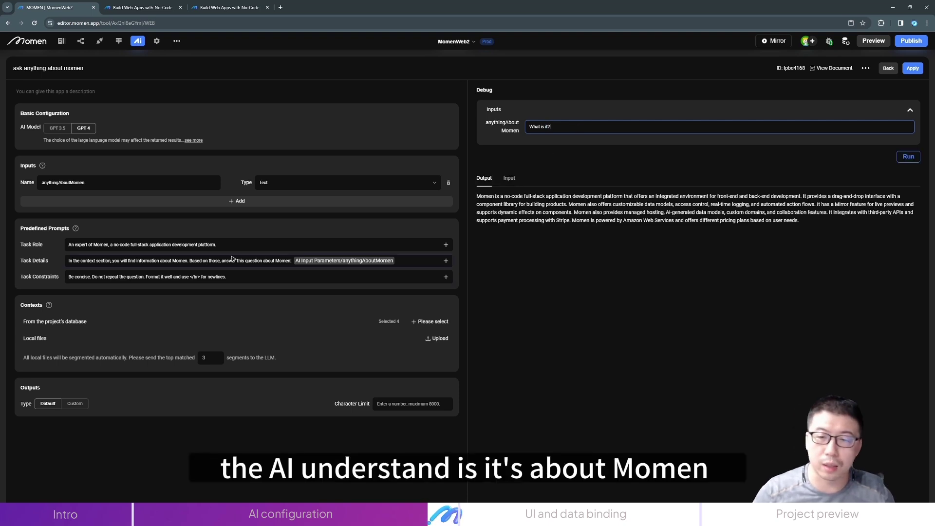
pyautogui.click(511, 201)
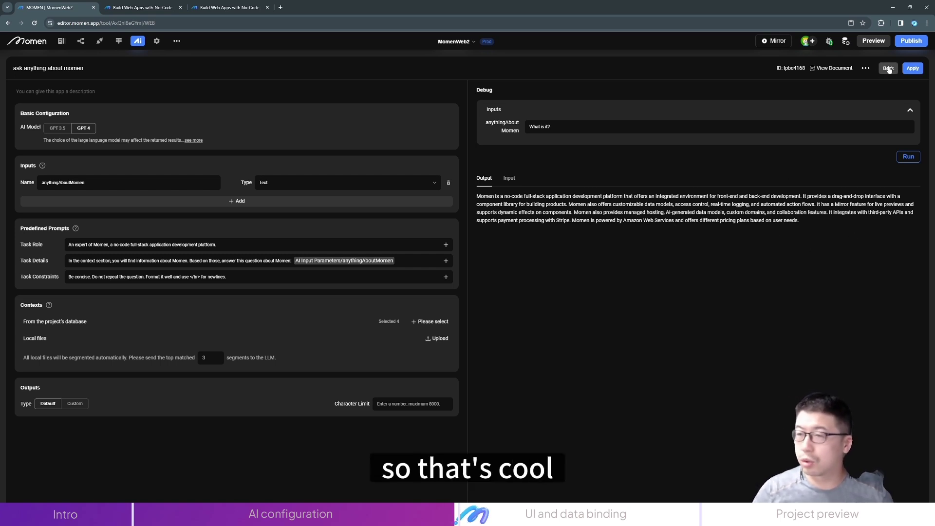
# Open the Jyk-ai-test page and inspect its ai_response text, Question input and Invoke AI button.
pyautogui.click(62, 43)
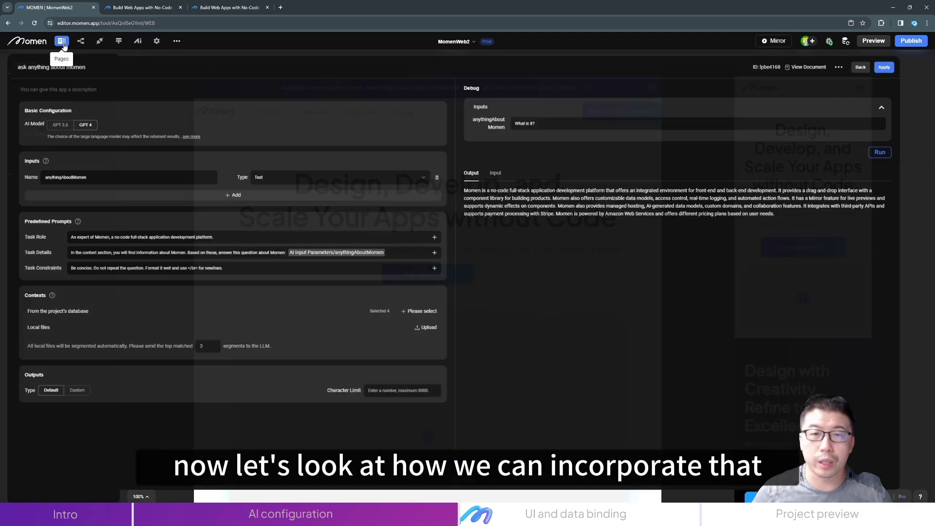
pyautogui.scroll(-5, 84, 146)
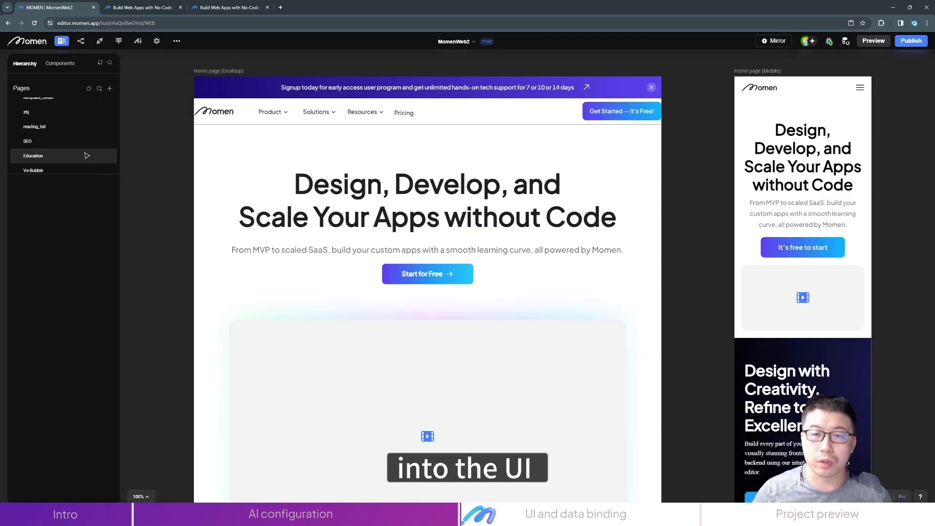
pyautogui.click(54, 162)
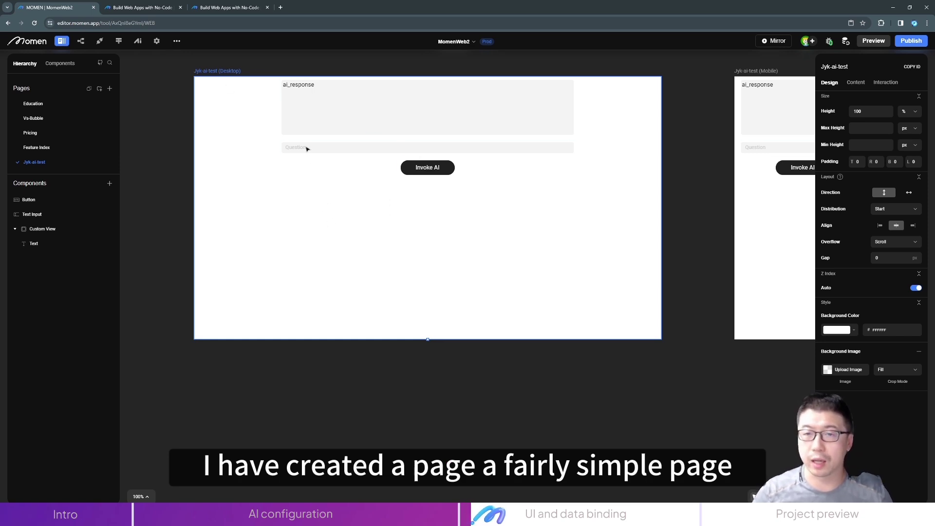
pyautogui.click(60, 244)
pyautogui.click(68, 215)
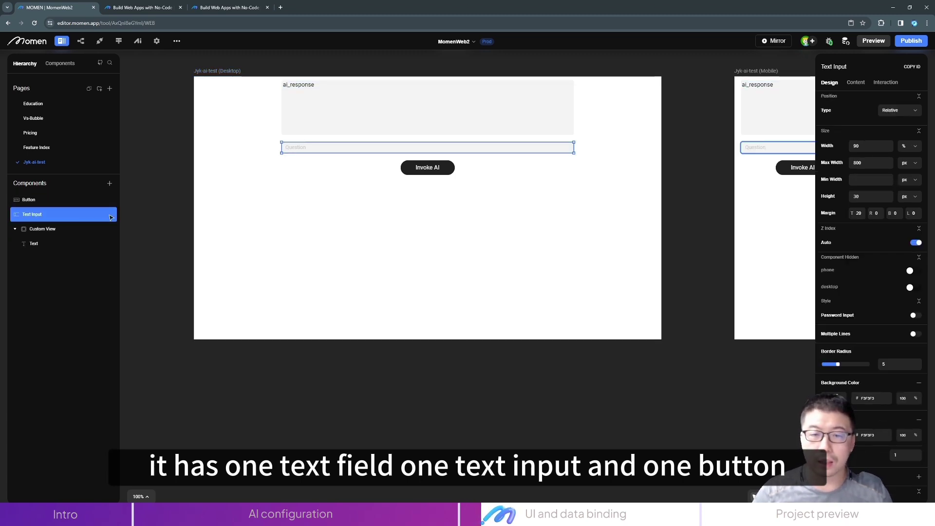
pyautogui.click(110, 200)
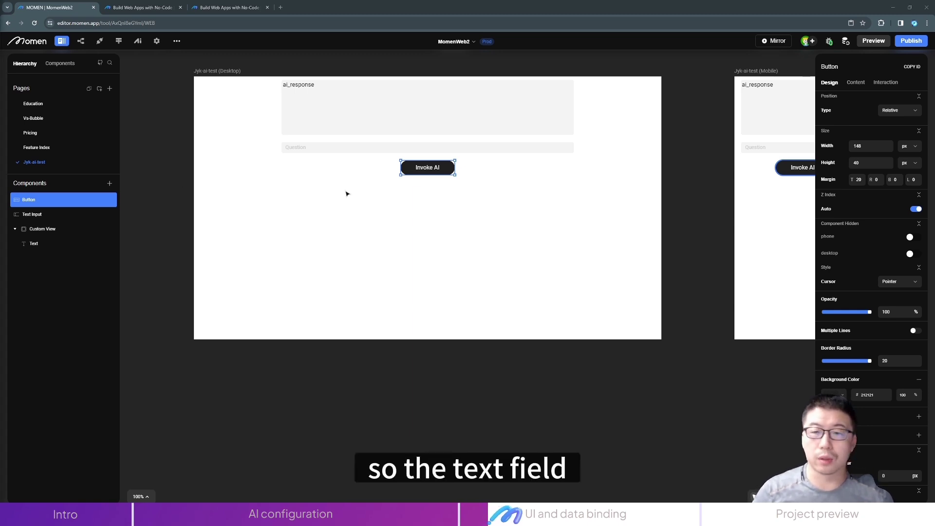
# Check the ai_response text's data binding, then show the Invoke AI button's Interaction settings.
pyautogui.click(54, 244)
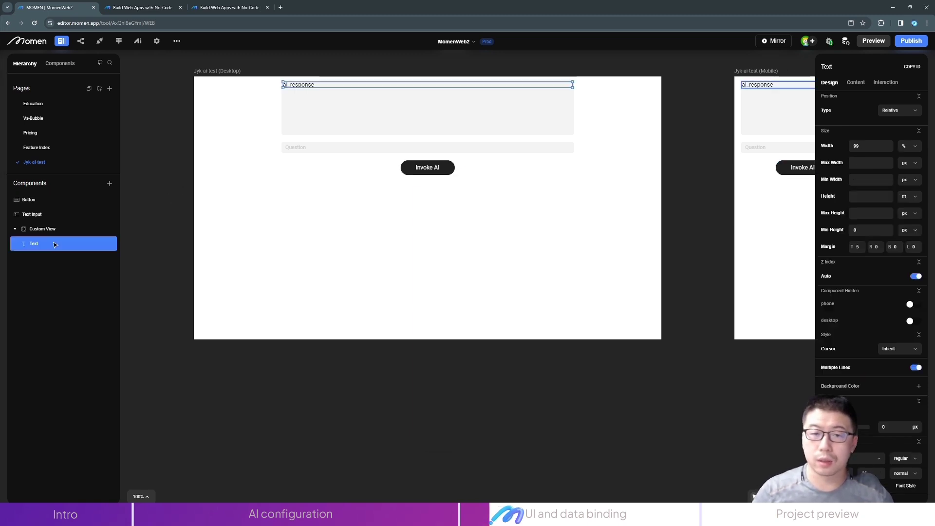
pyautogui.click(856, 83)
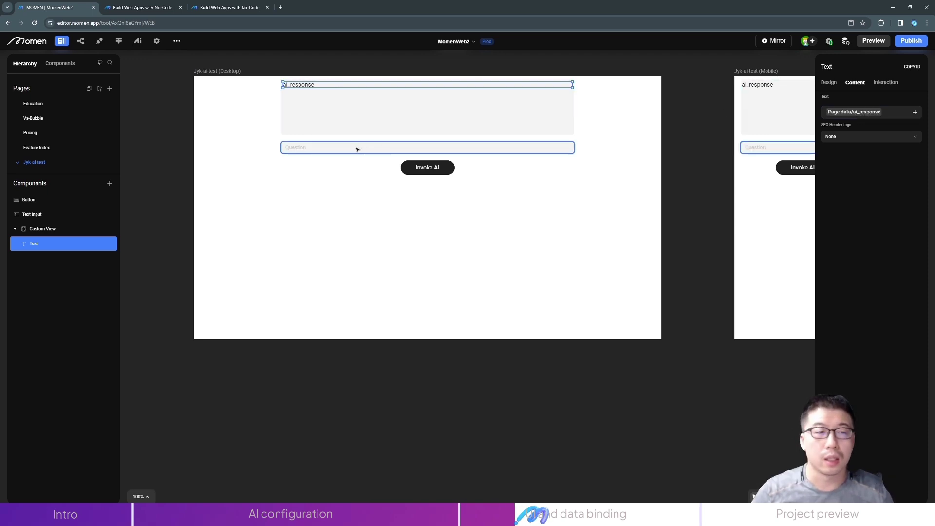
pyautogui.click(372, 147)
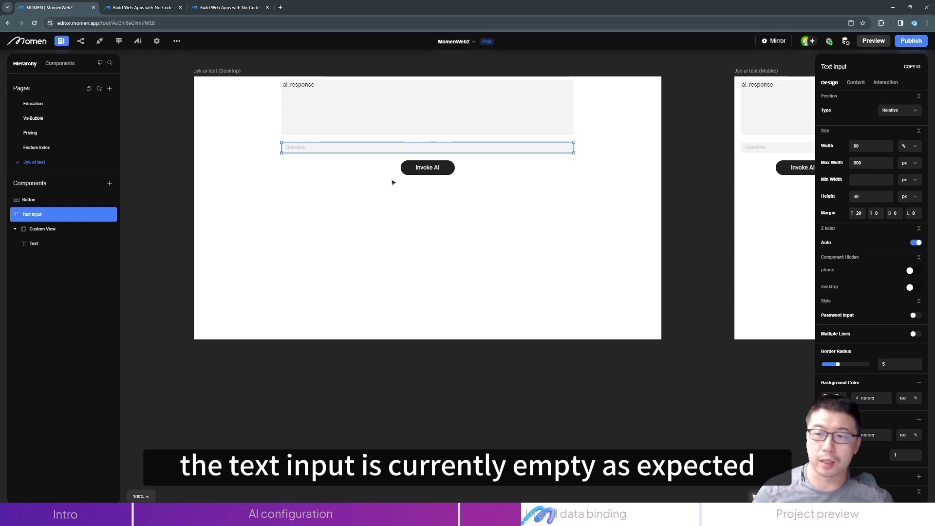
pyautogui.click(412, 171)
pyautogui.click(884, 84)
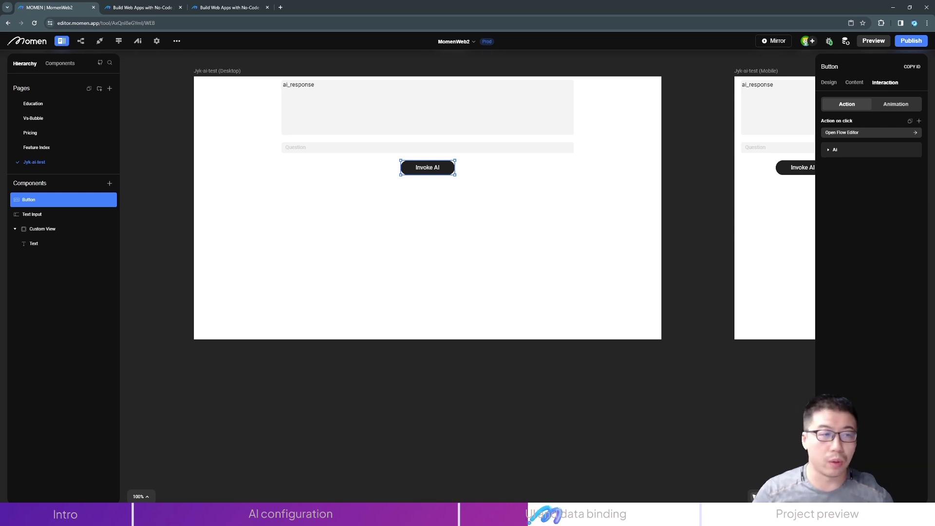
# Open the button's click flow and show the Ai node passing the Question input to anythingAboutMomen.
pyautogui.click(848, 133)
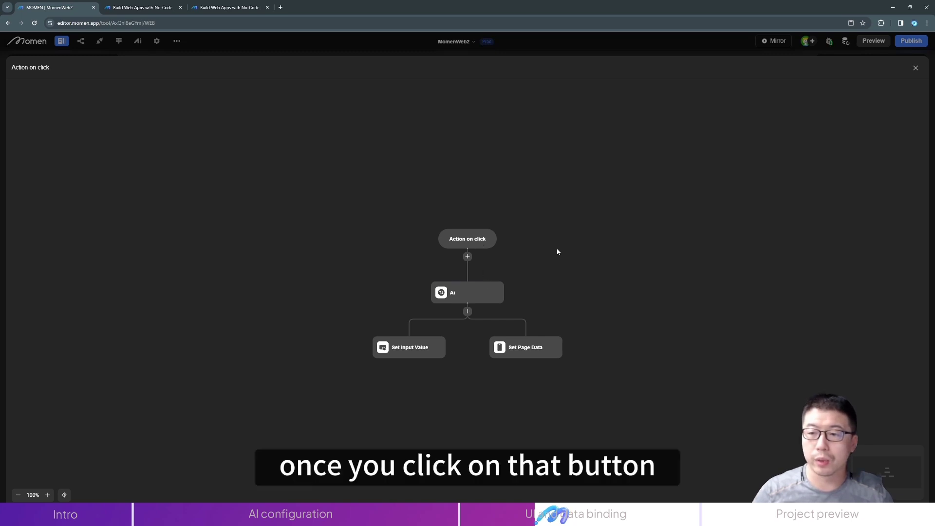
pyautogui.moveTo(557, 251); pyautogui.dragTo(435, 194)
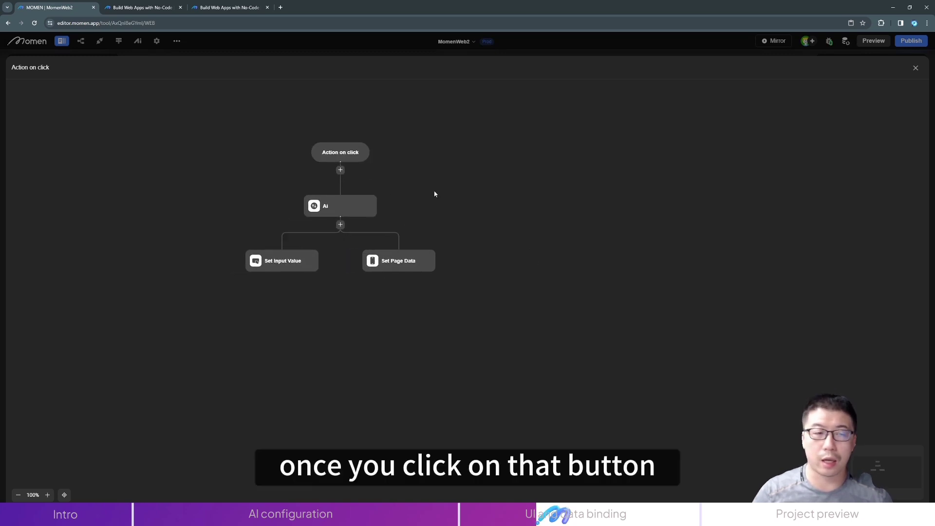
pyautogui.click(353, 209)
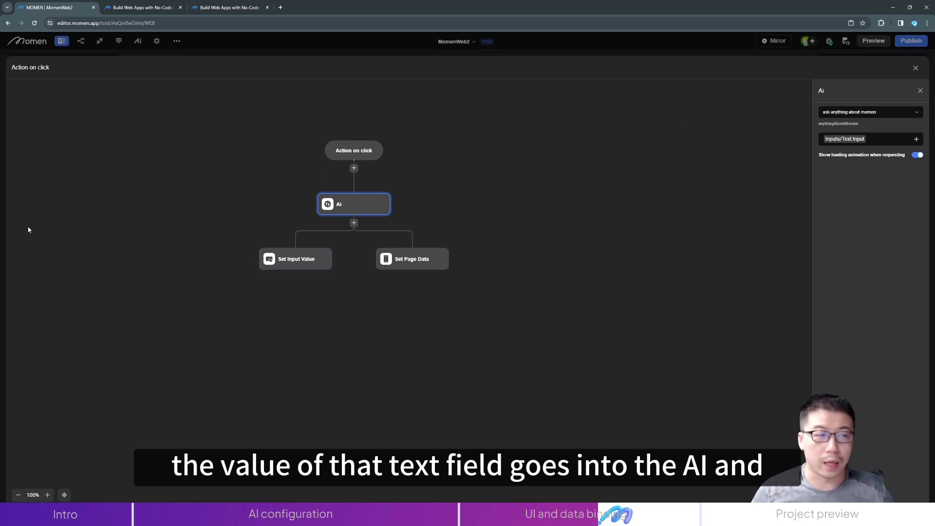
# Inspect the Set Input Value and Set Page Data steps of the click flow.
pyautogui.click(297, 259)
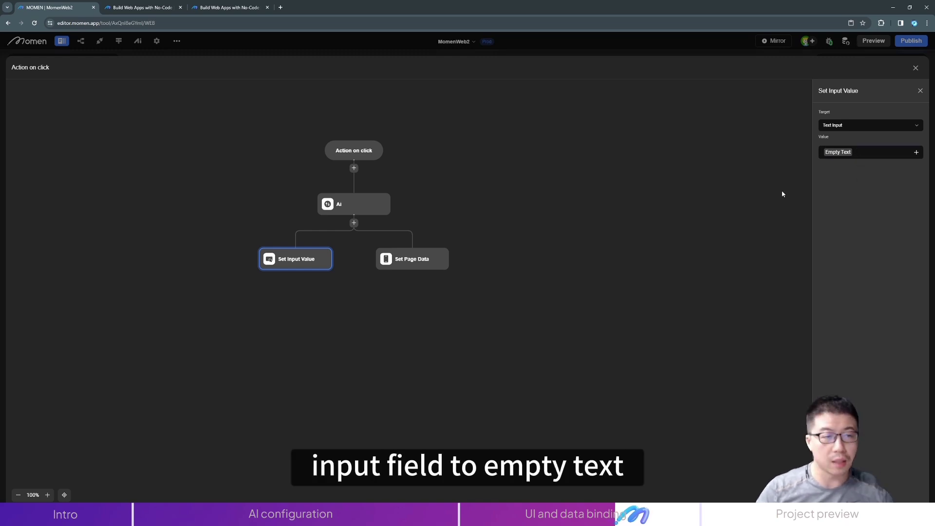
pyautogui.click(407, 256)
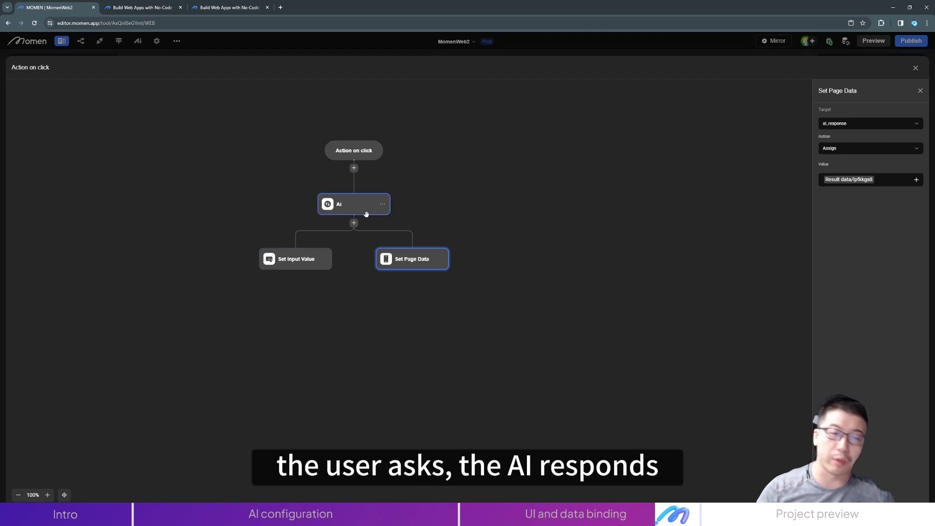
pyautogui.click(488, 193)
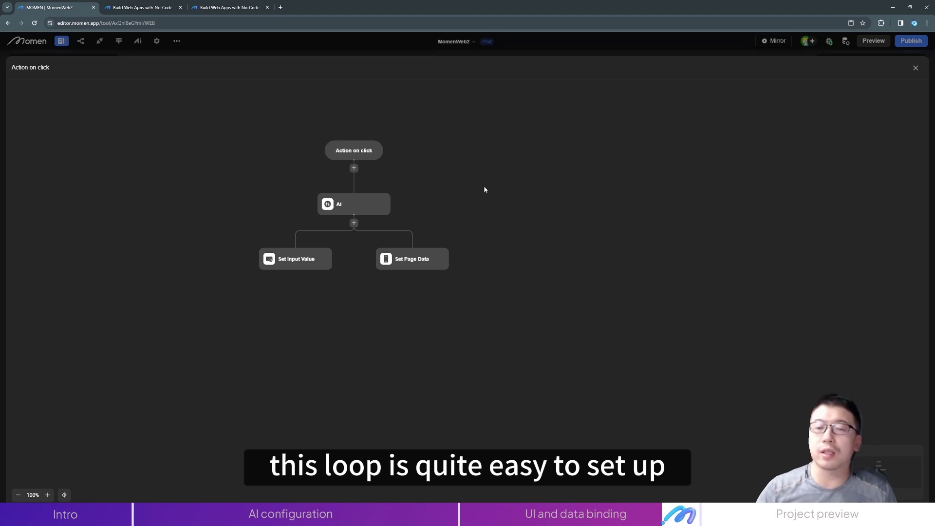
pyautogui.moveTo(485, 189); pyautogui.dragTo(508, 194)
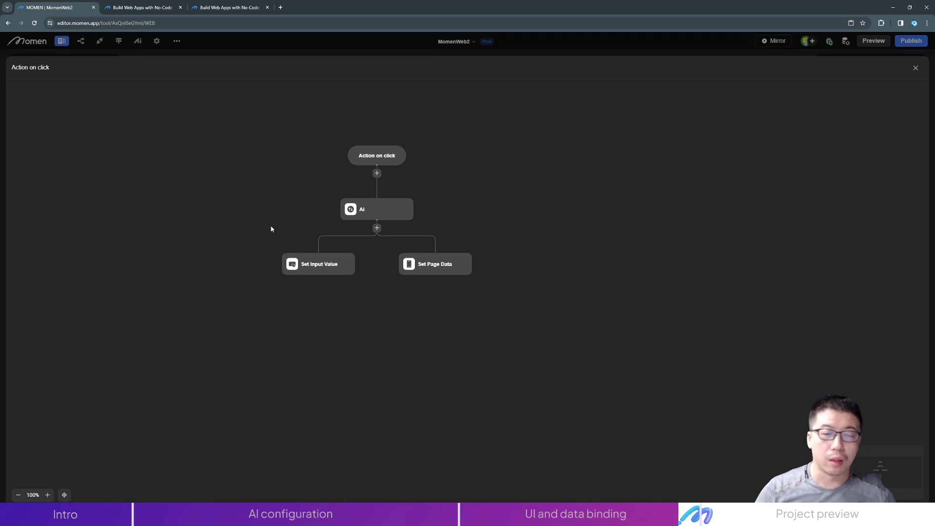
# Close the flow editor and review the ai_response box and Question input on the Jyk-ai-test canvas.
pyautogui.click(916, 68)
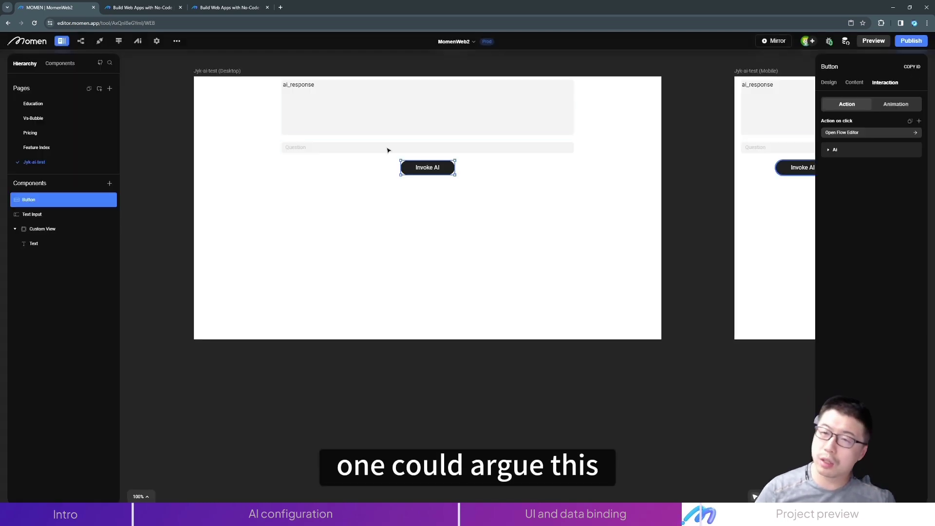
pyautogui.click(285, 257)
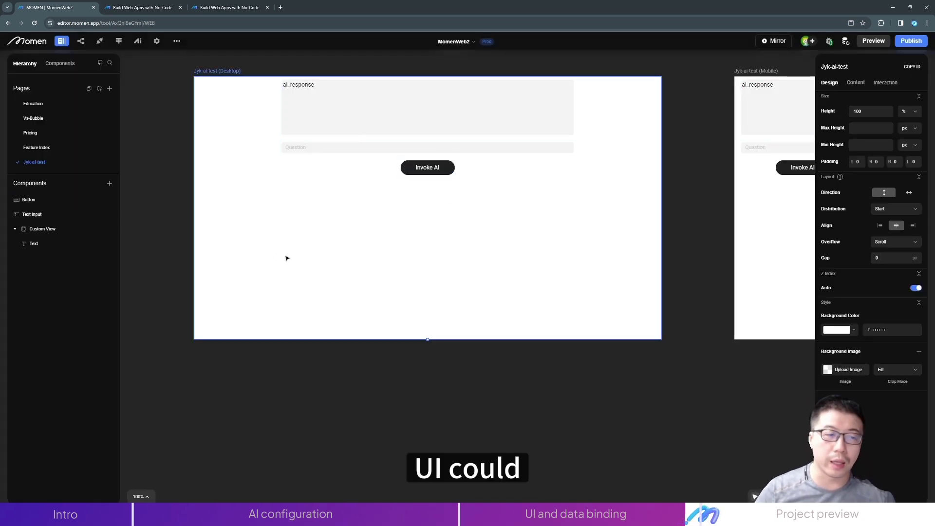
pyautogui.scroll(2, 316, 280)
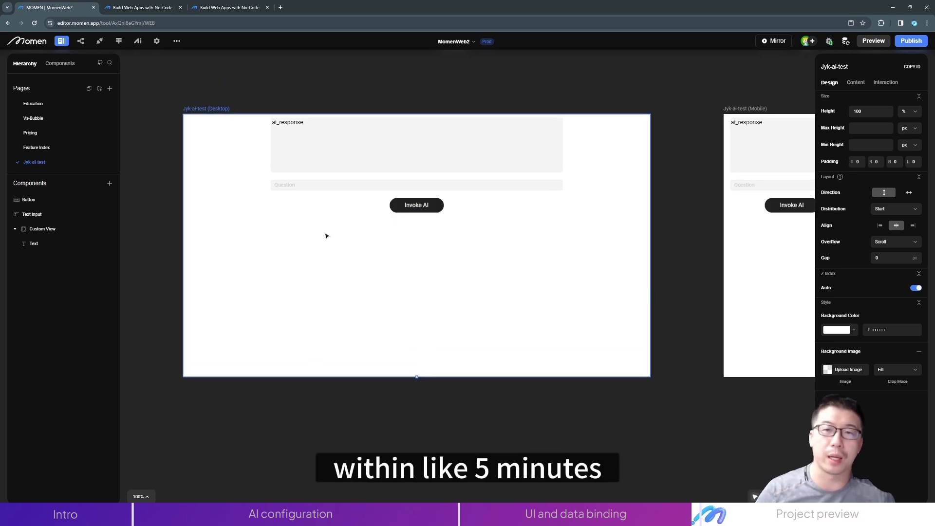
pyautogui.click(510, 139)
pyautogui.click(534, 93)
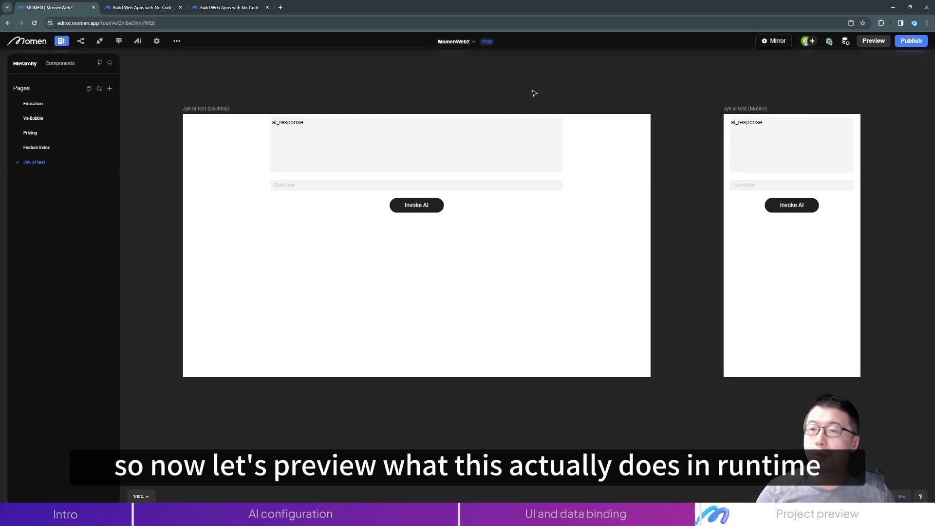
pyautogui.click(356, 185)
pyautogui.click(380, 170)
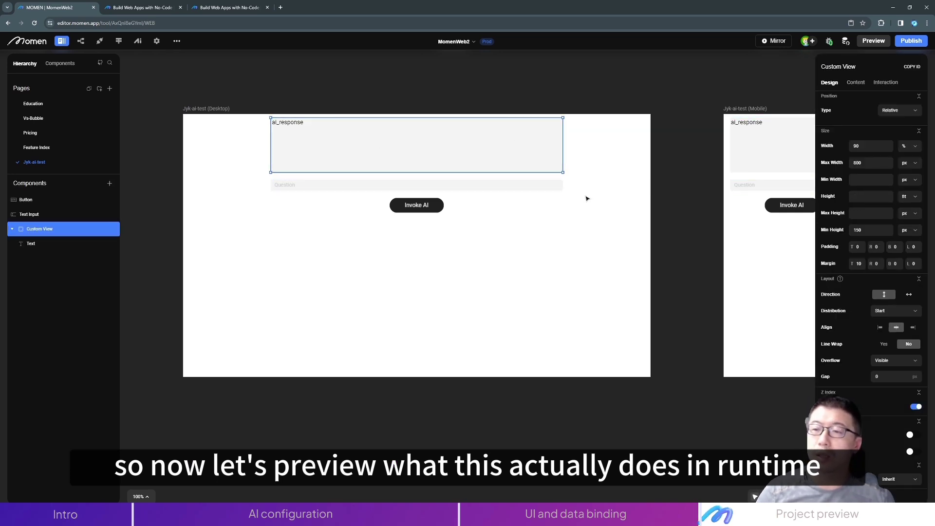
pyautogui.click(587, 193)
pyautogui.click(694, 100)
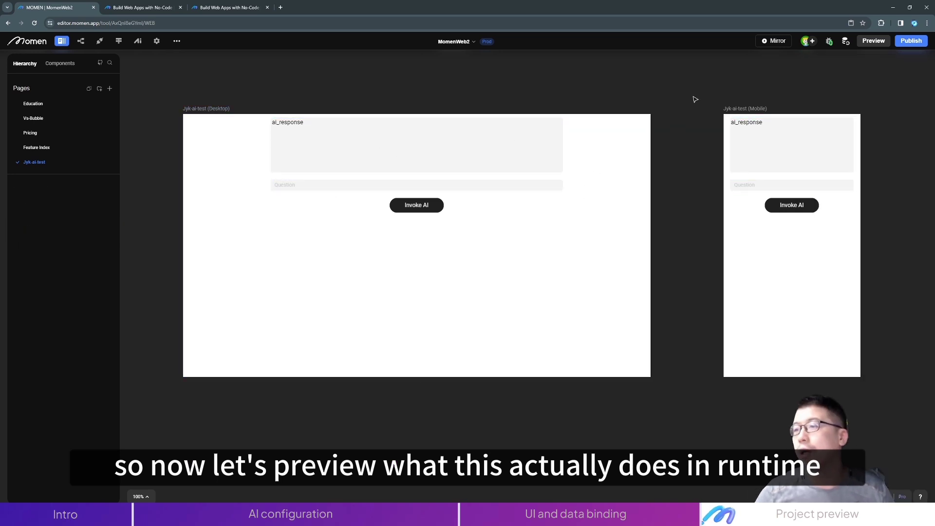
# Preview the page and ask 'What are its advantages?' with Invoke AI.
pyautogui.click(770, 42)
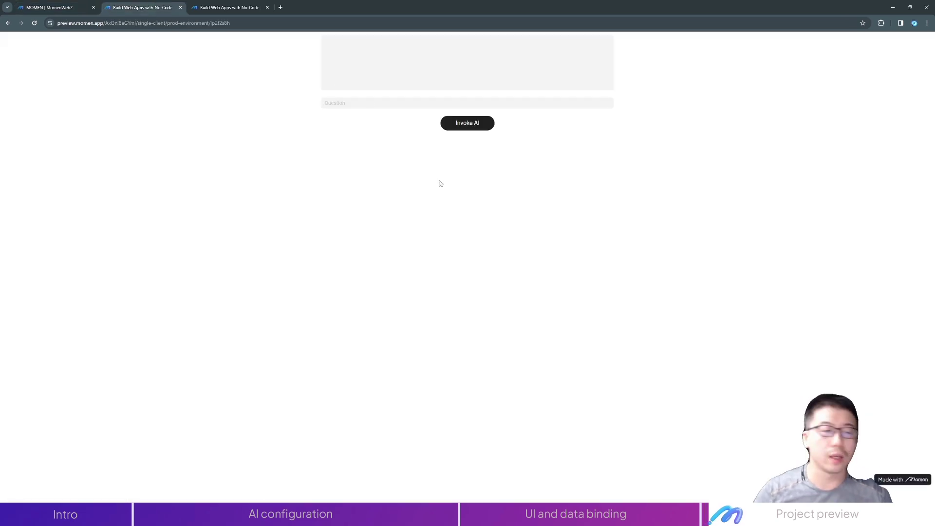
pyautogui.click(87, 8)
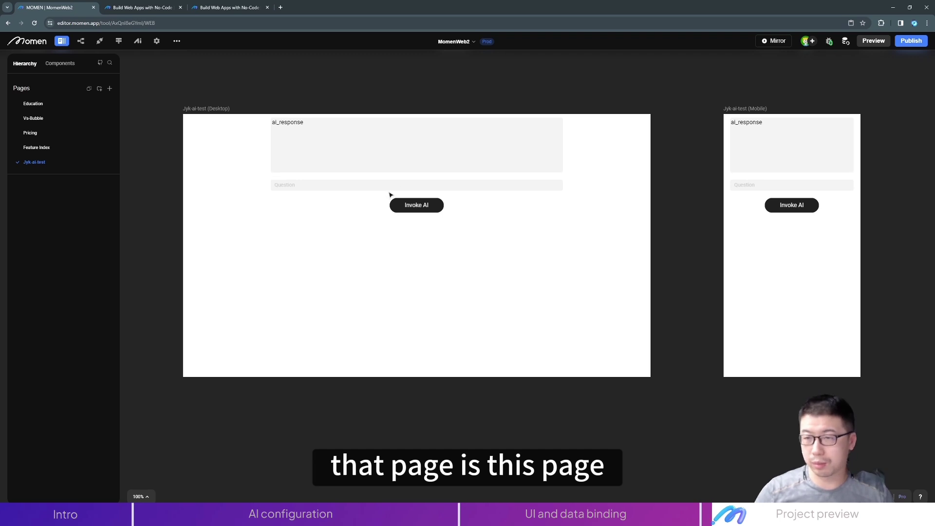
pyautogui.click(142, 7)
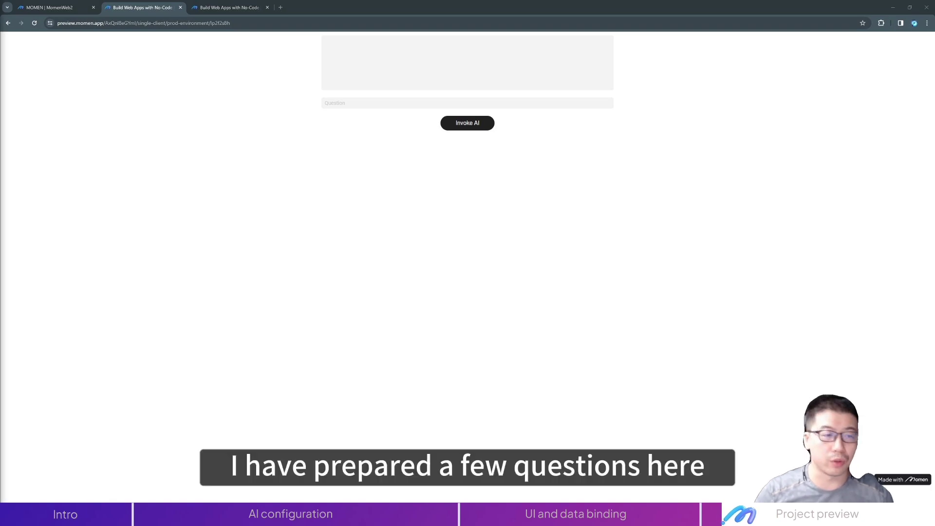
pyautogui.click(370, 104)
pyautogui.write('What are')
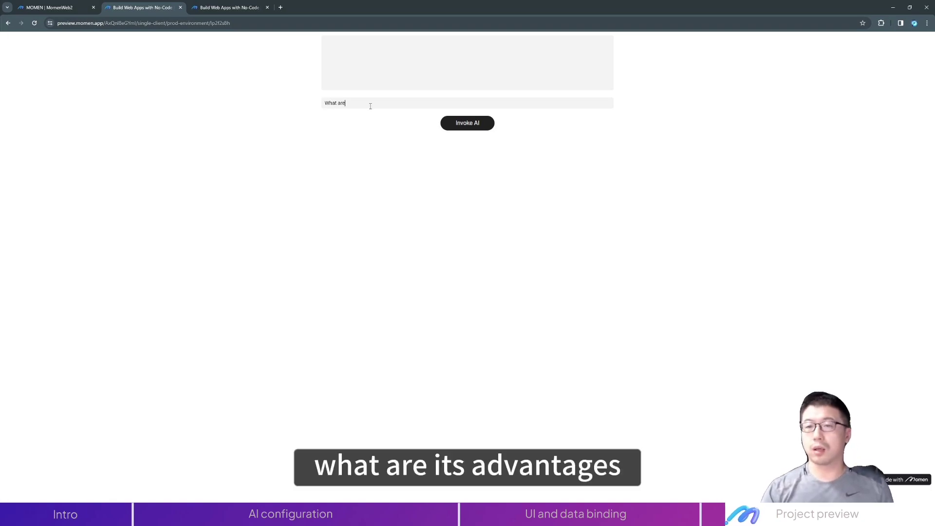
pyautogui.write(' its advantages?')
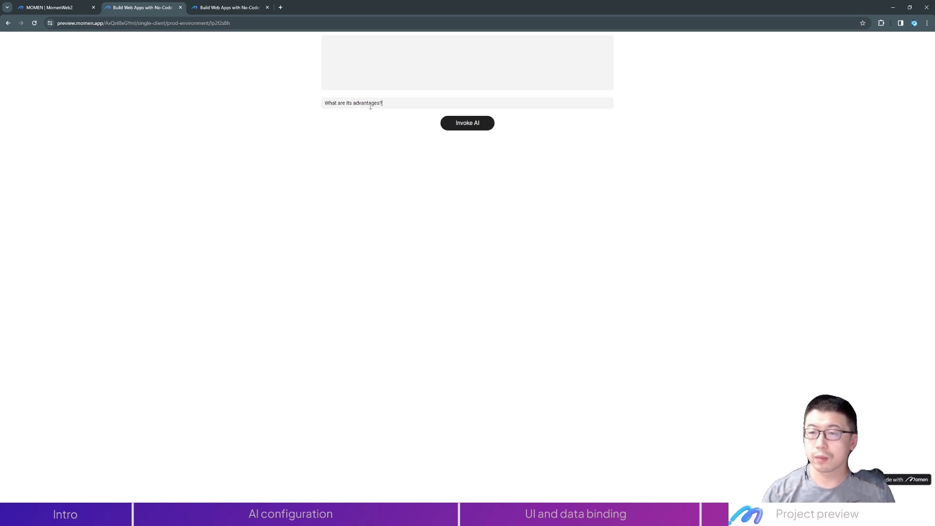
pyautogui.click(457, 126)
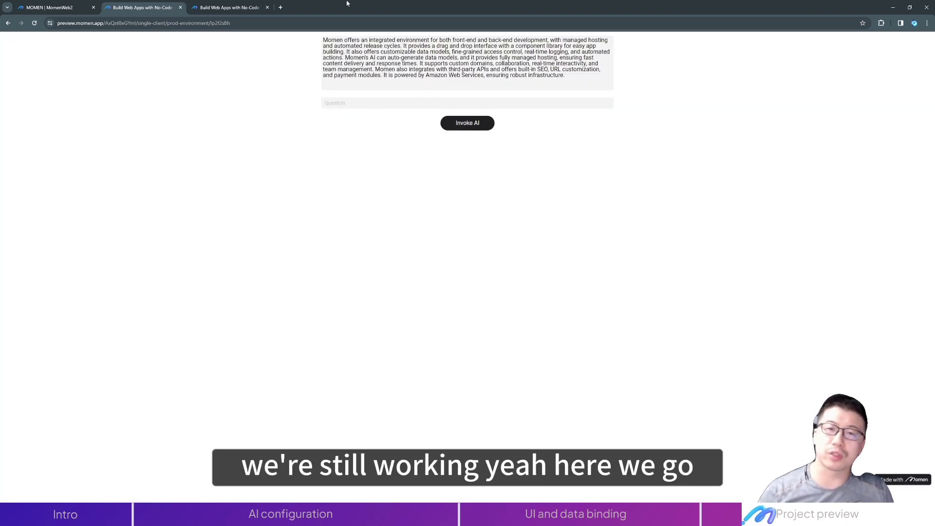
# Read through the answer, highlighting 'development' and 'a drag and drop interface'.
pyautogui.tripleClick(348, 52)
pyautogui.click(354, 46)
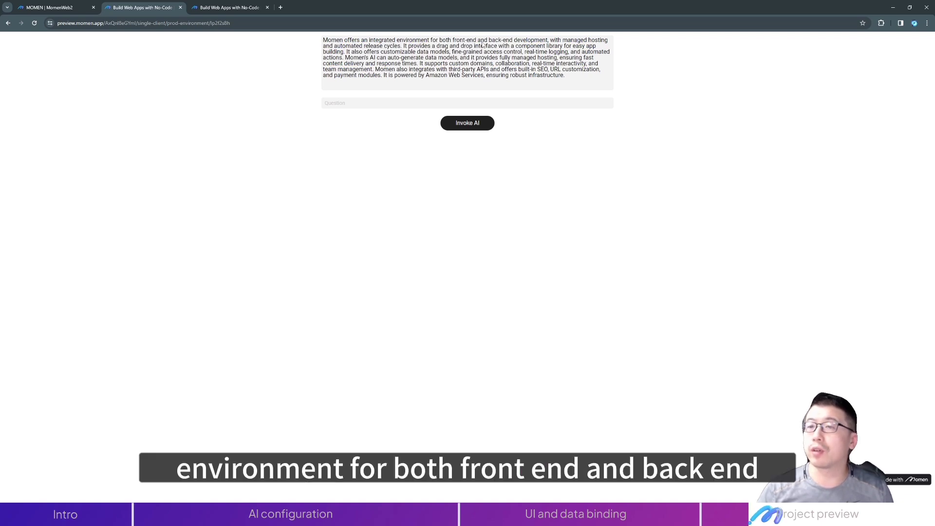
pyautogui.doubleClick(526, 44)
pyautogui.click(583, 51)
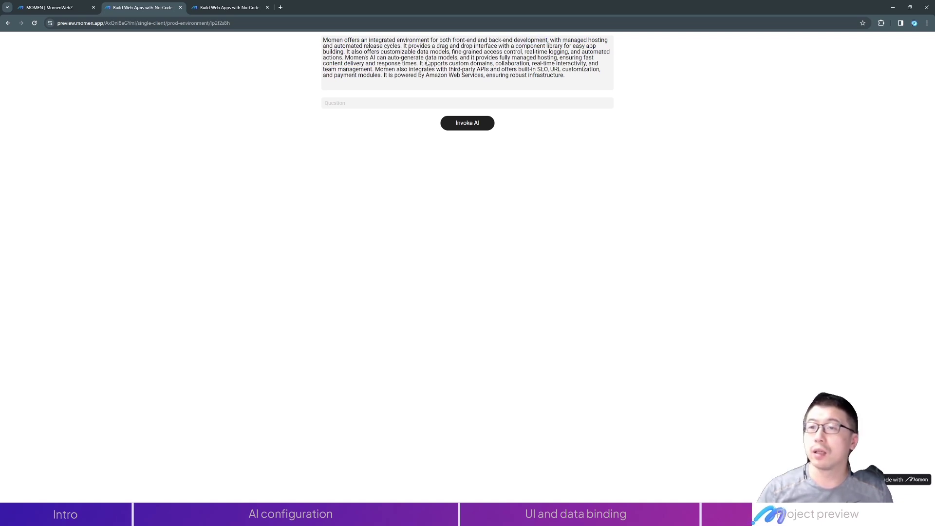
pyautogui.moveTo(431, 48); pyautogui.dragTo(494, 48)
pyautogui.click(526, 51)
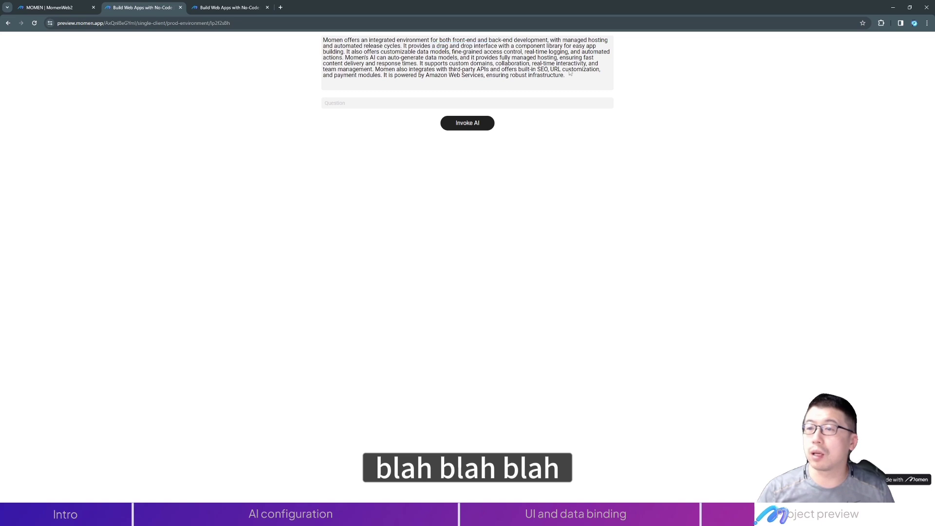
# Ask 'does it have a backend?' and then clear the Question field.
pyautogui.click(380, 106)
pyautogui.write('does ')
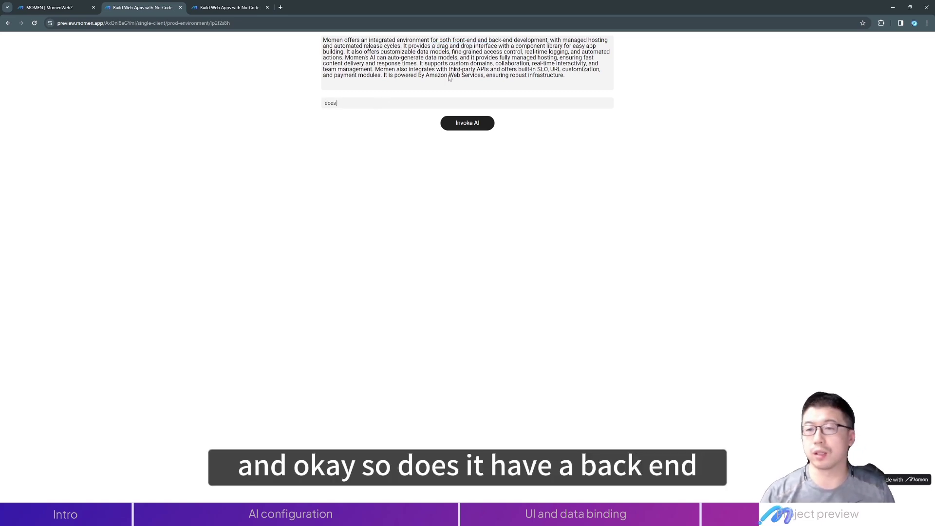
pyautogui.write('it have a backend?')
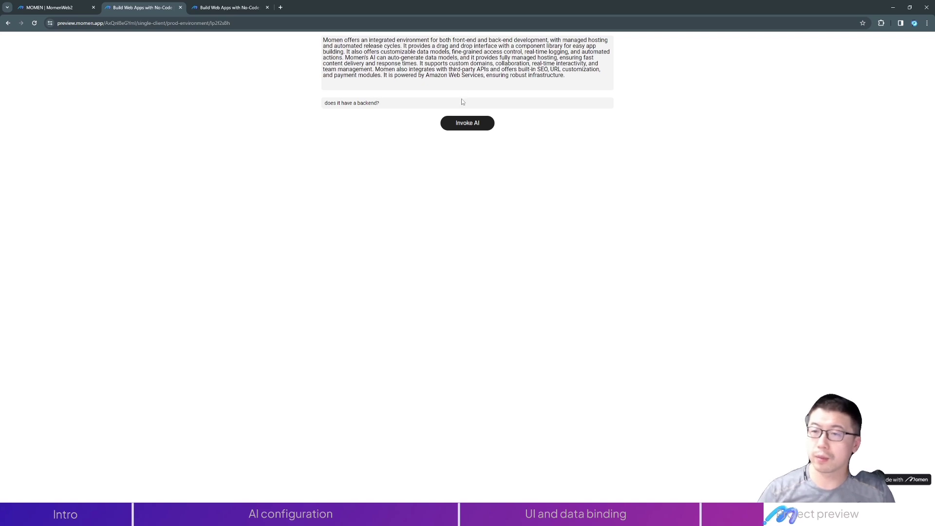
pyautogui.press('Return')
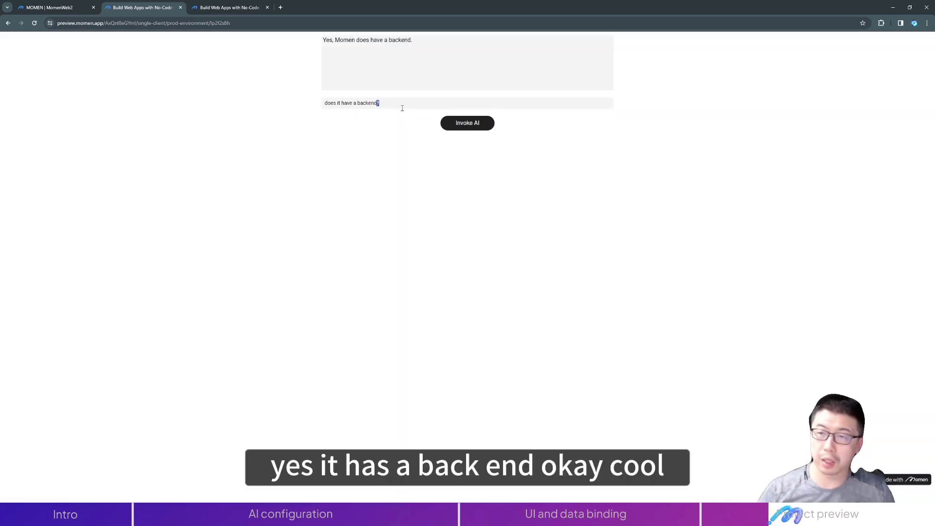
pyautogui.tripleClick(378, 102)
pyautogui.press('BackSpace')
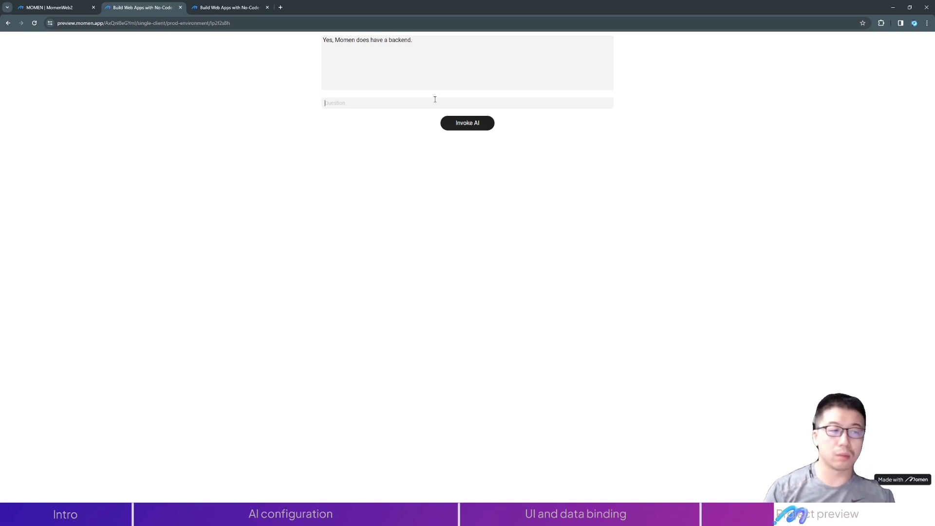
# Ask 'What SEO capabilities does it have?', read the answer, then empty the Question field.
pyautogui.write('What SEO c')
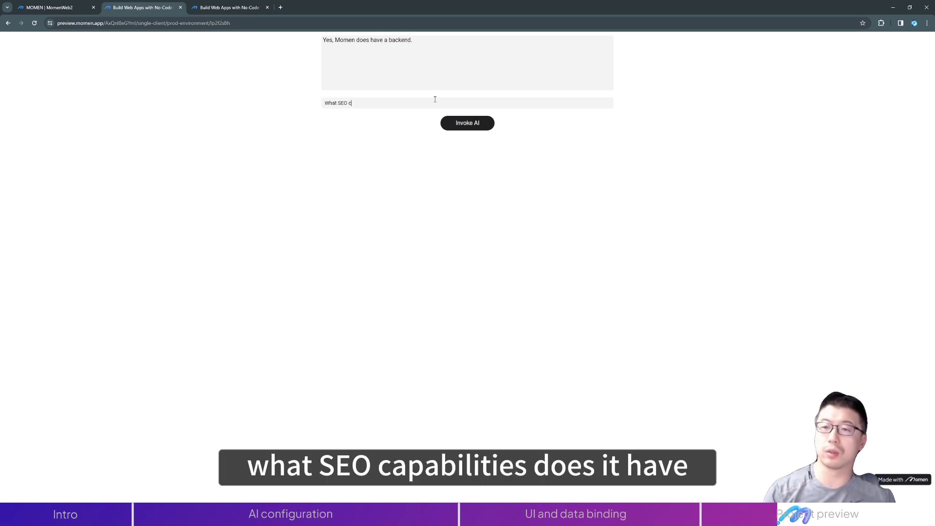
pyautogui.write('apabilities does it have?')
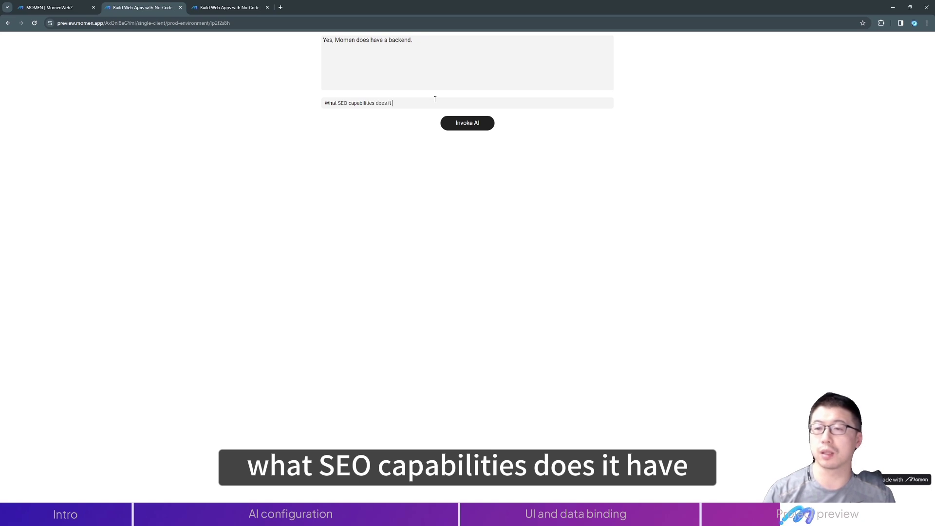
pyautogui.click(454, 126)
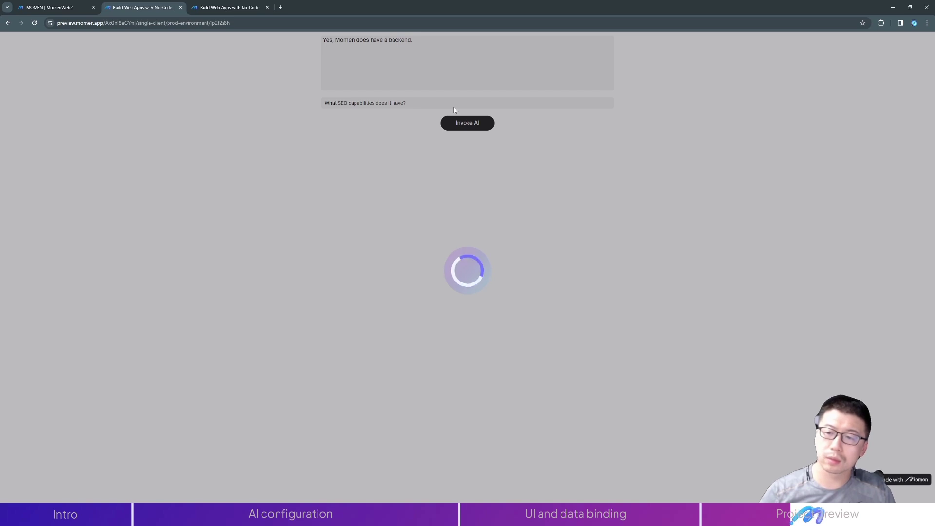
pyautogui.tripleClick(449, 104)
pyautogui.click(381, 40)
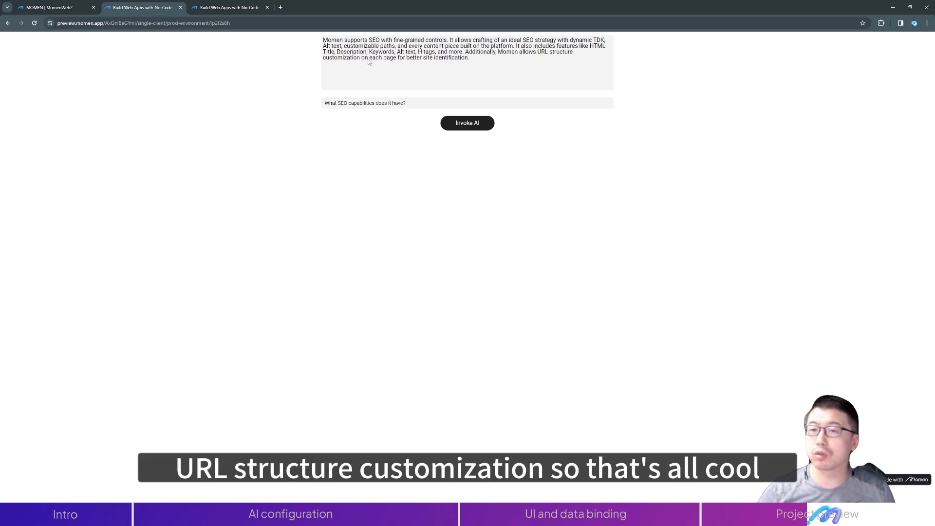
pyautogui.tripleClick(404, 66)
pyautogui.click(406, 66)
pyautogui.tripleClick(437, 100)
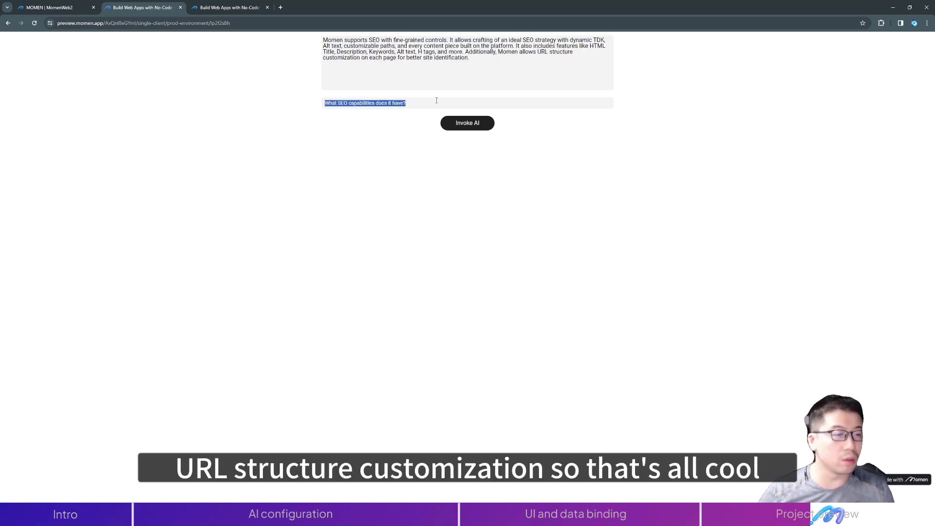
pyautogui.press('BackSpace')
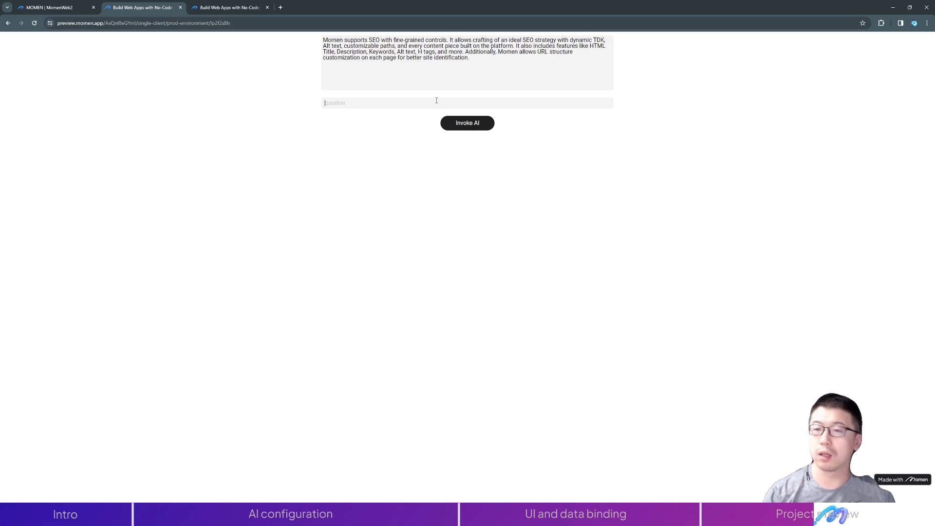
# Ask 'What AI functionalities does it have?' with Invoke AI and start reading the answer.
pyautogui.write('What AI fu')
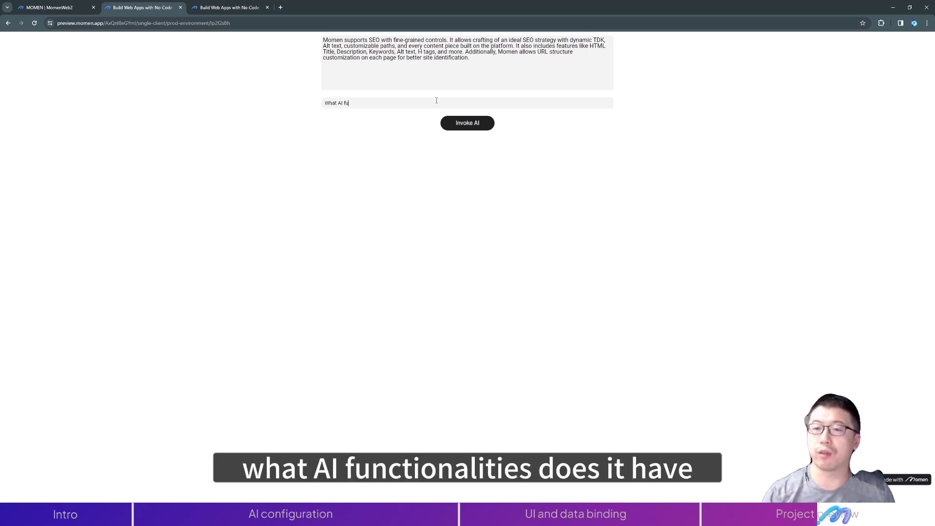
pyautogui.write('nctionalities does')
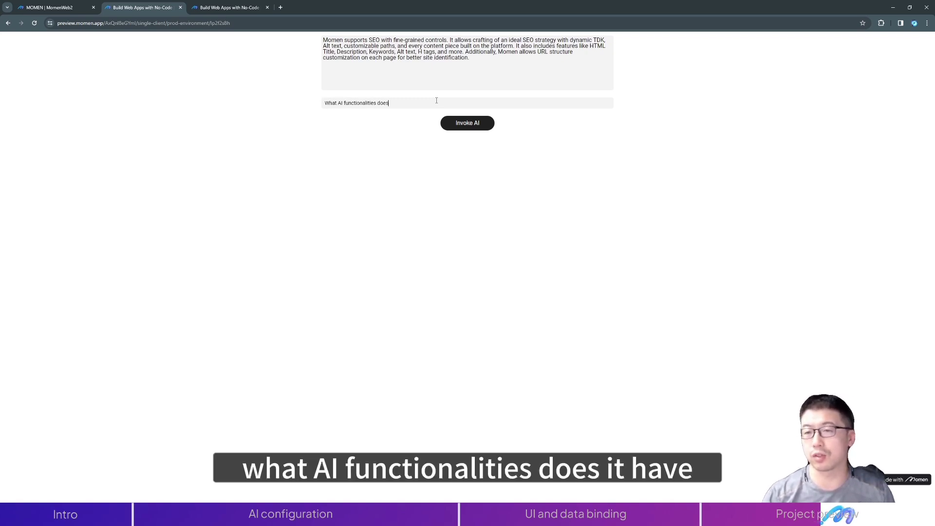
pyautogui.write(' it hav')
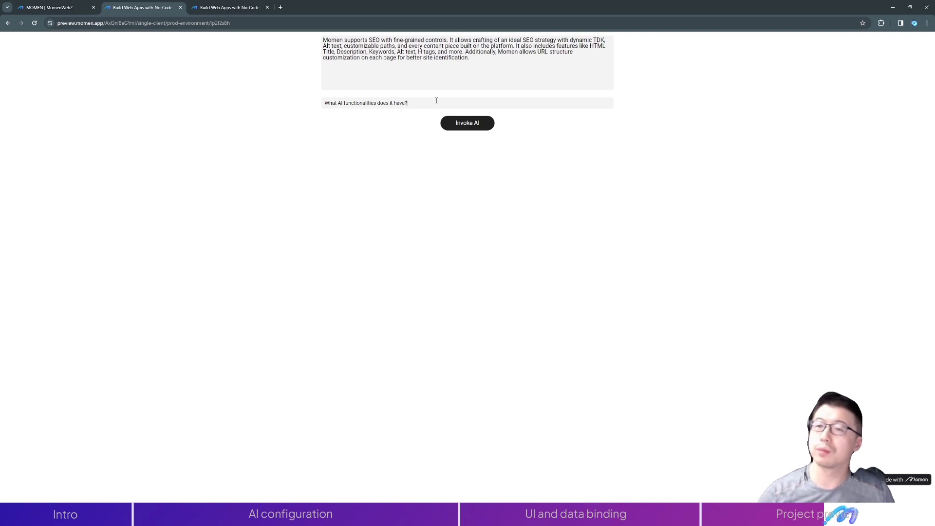
pyautogui.write('e?')
pyautogui.click(462, 121)
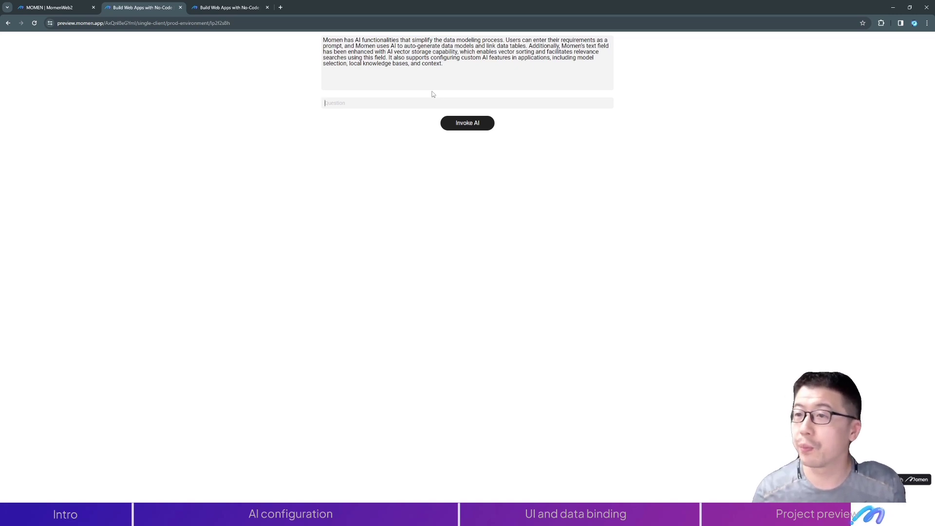
pyautogui.doubleClick(493, 40)
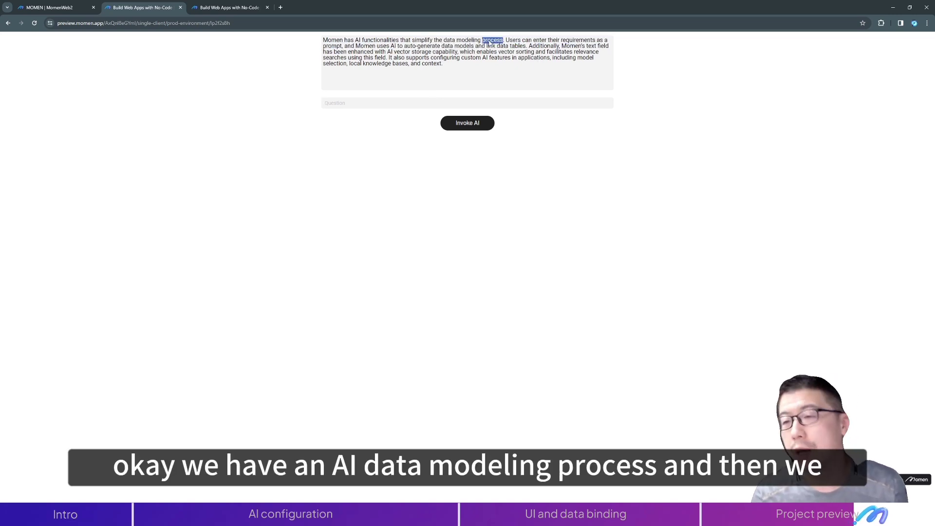
pyautogui.click(452, 62)
# Read through the answer, highlighting 'modeling' and the AI vector storage phrase, then refocus the Question field.
pyautogui.doubleClick(468, 41)
pyautogui.click(565, 49)
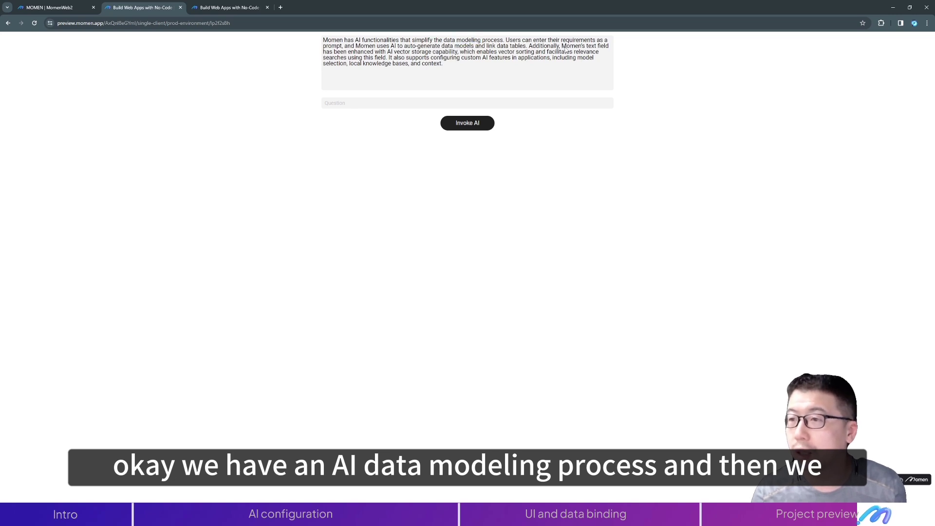
pyautogui.moveTo(380, 52); pyautogui.dragTo(444, 52)
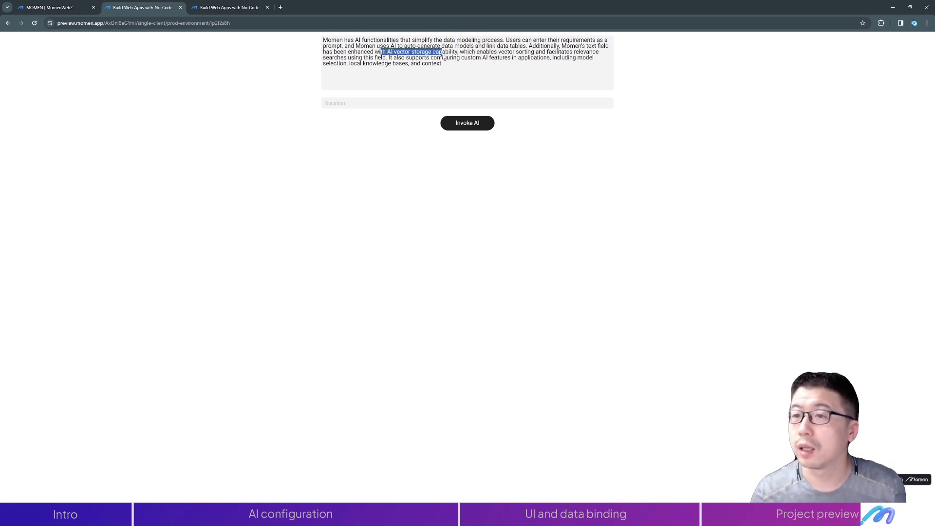
pyautogui.click(444, 51)
pyautogui.moveTo(580, 45); pyautogui.dragTo(605, 45)
pyautogui.click(363, 57)
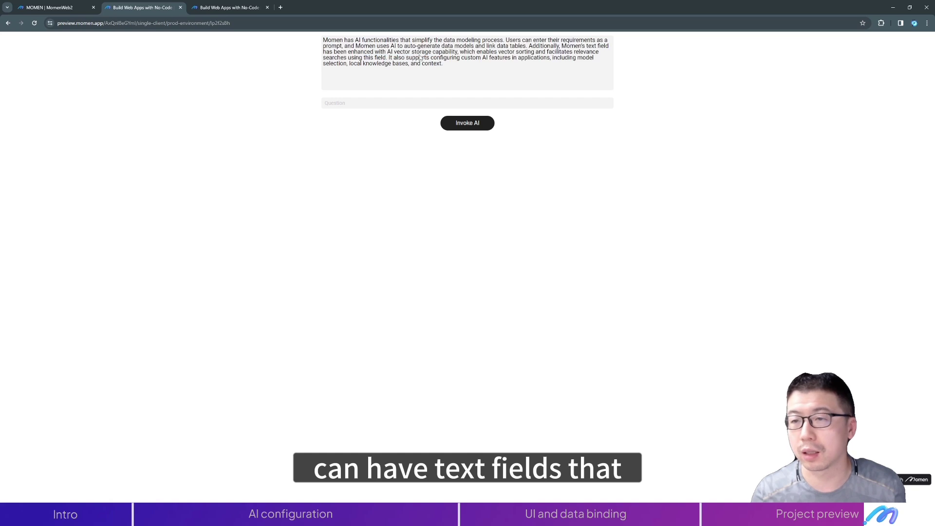
pyautogui.moveTo(387, 51)
pyautogui.mouseDown()
pyautogui.moveTo(490, 61)
pyautogui.moveTo(392, 64)
pyautogui.mouseUp()
pyautogui.click(488, 65)
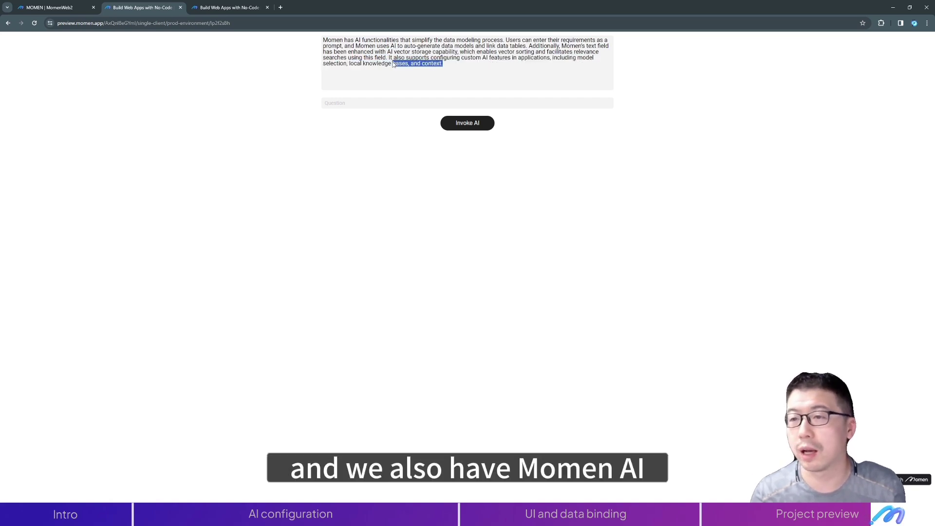
pyautogui.click(393, 63)
pyautogui.click(410, 106)
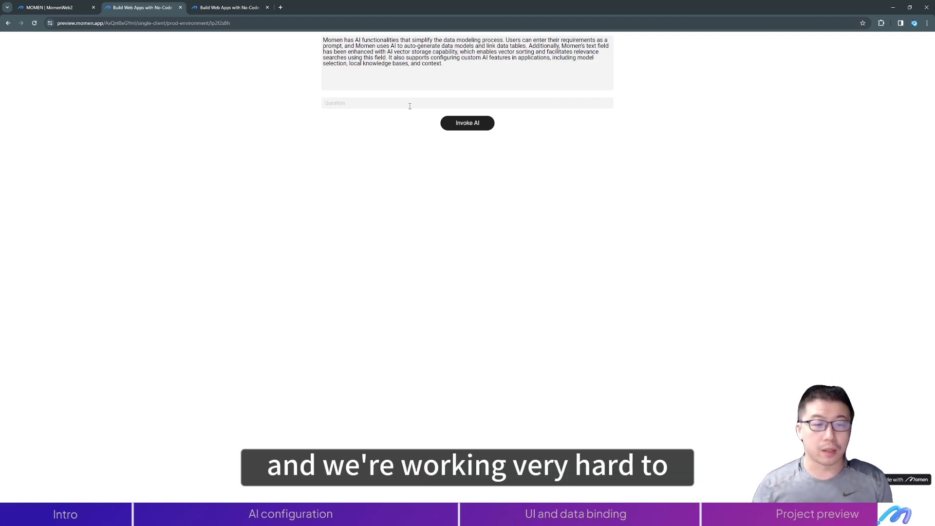
# Switch to the momen.app tab and return to the 'Design, Develop, and Scale Your Apps without Code' banner.
pyautogui.click(229, 7)
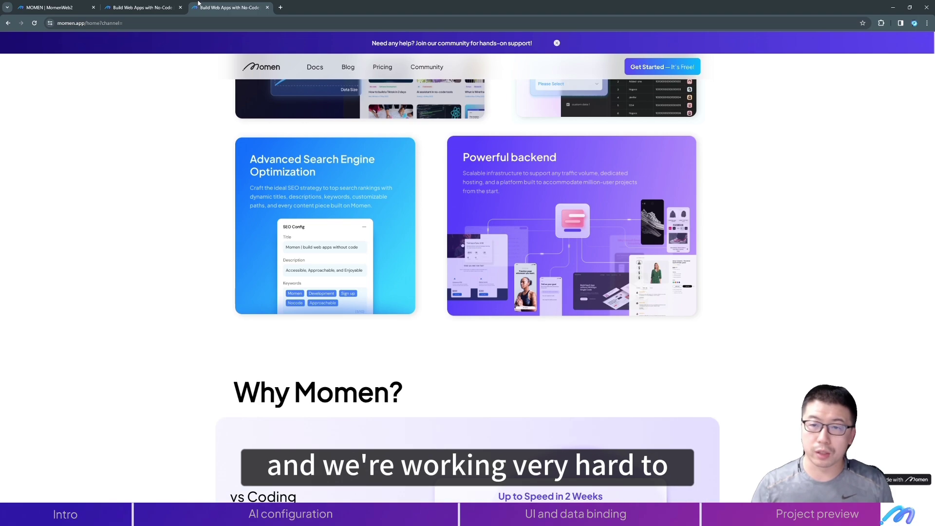
pyautogui.scroll(8, 202, 236)
pyautogui.scroll(10, 161, 227)
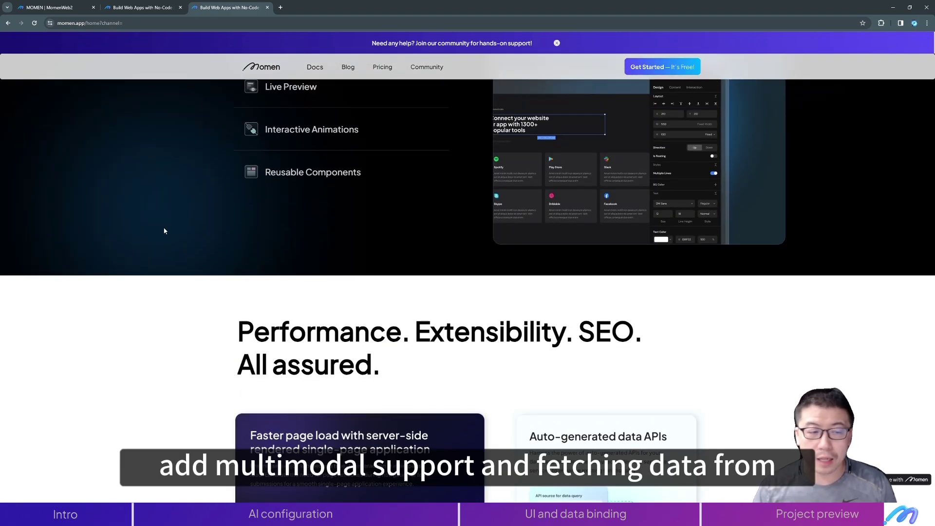
pyautogui.scroll(1, 156, 238)
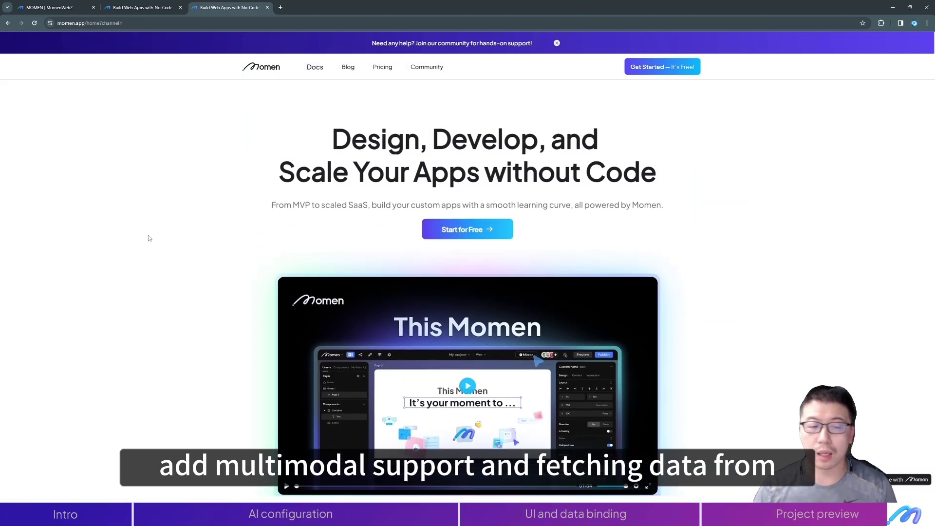